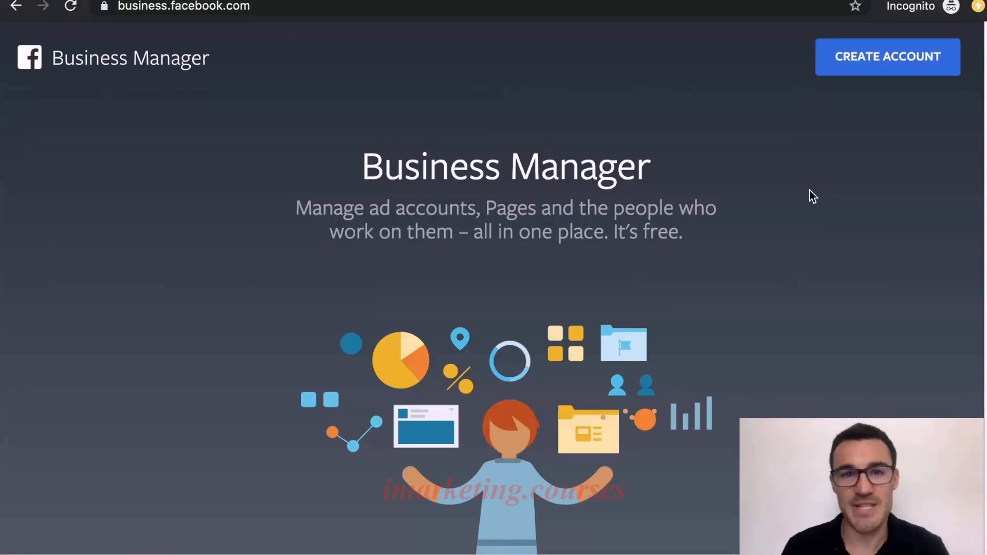
Start creating a Business Manager account and name it "Ben's Example Business Manager"
left_click(875, 57)
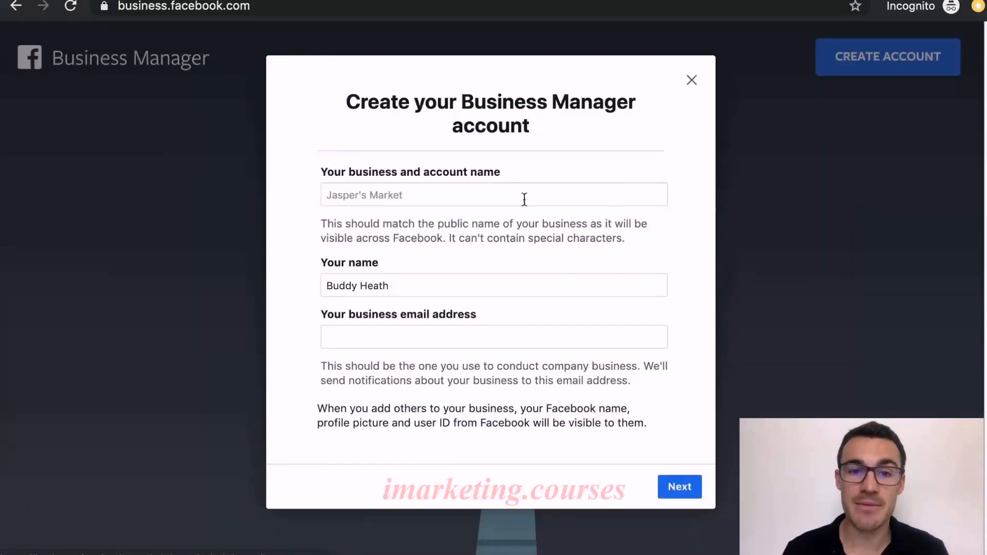
left_click(498, 189)
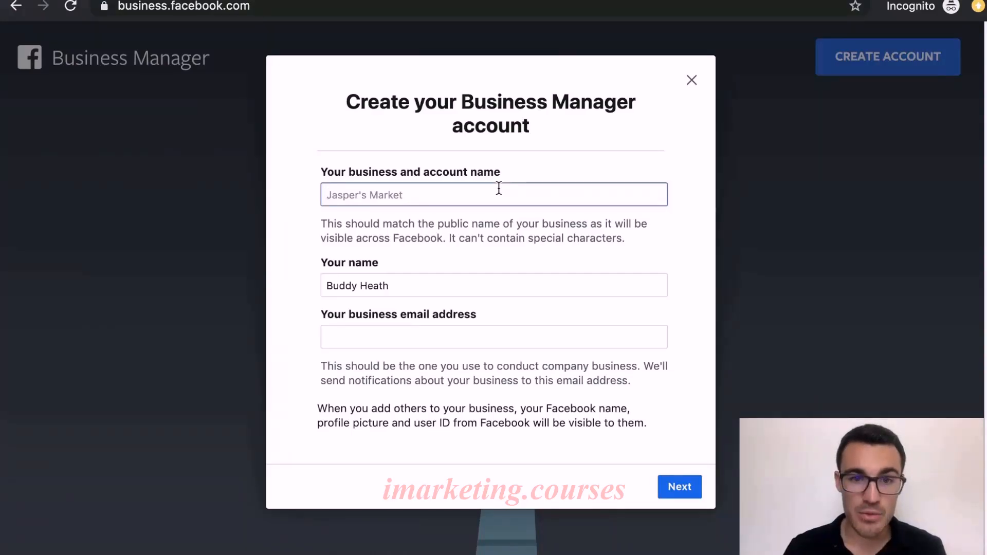
type("Ben")
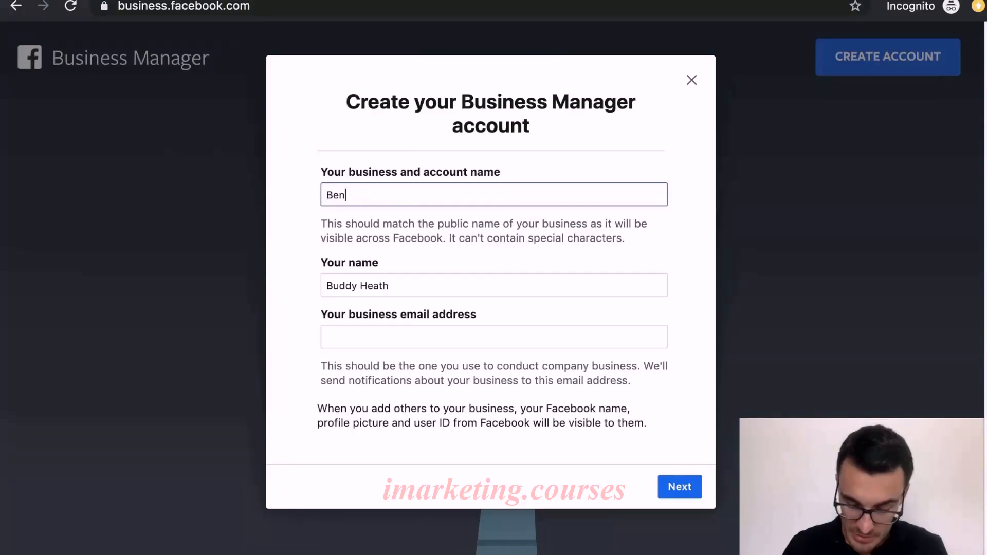
type("'s Example ")
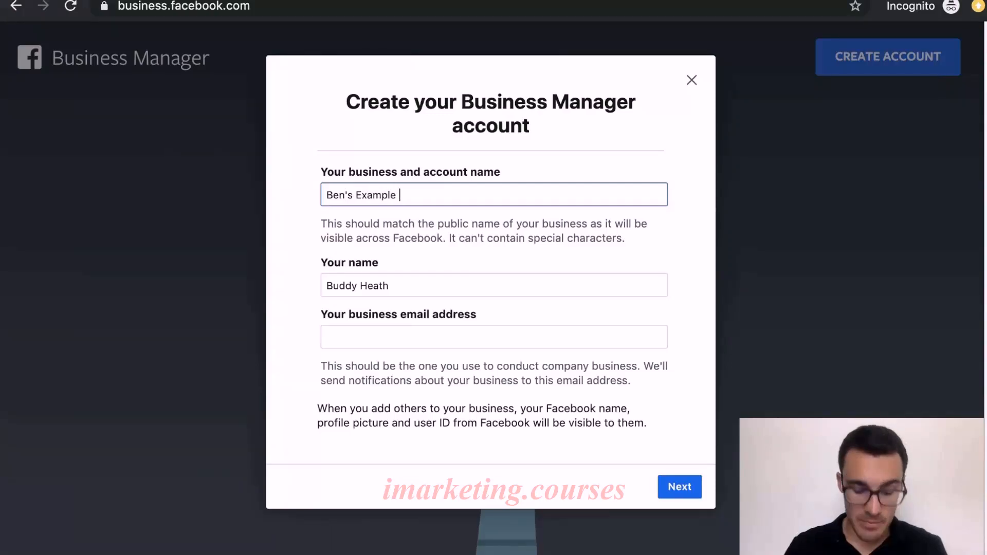
type("Business Manaeg")
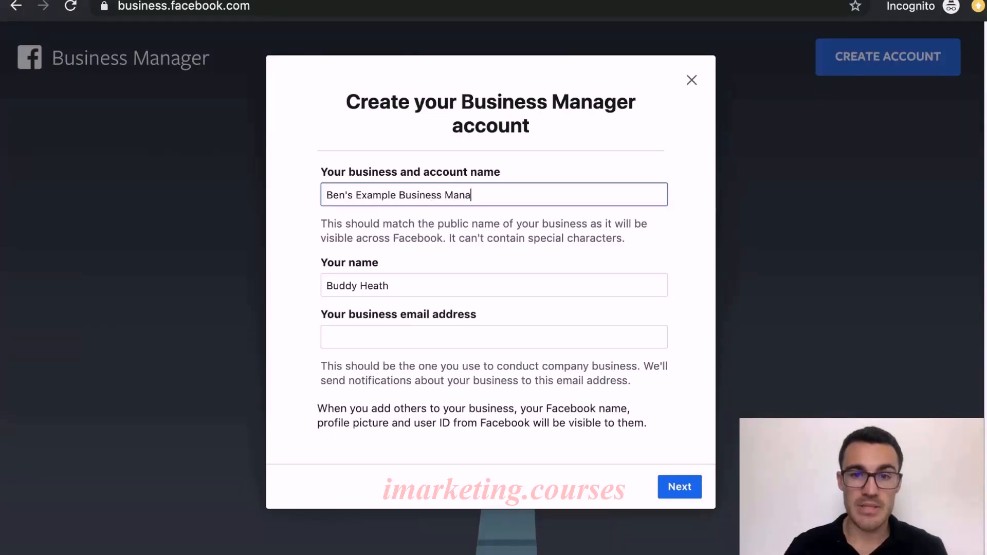
key("BackSpace")
key("BackSpace")
type("ger")
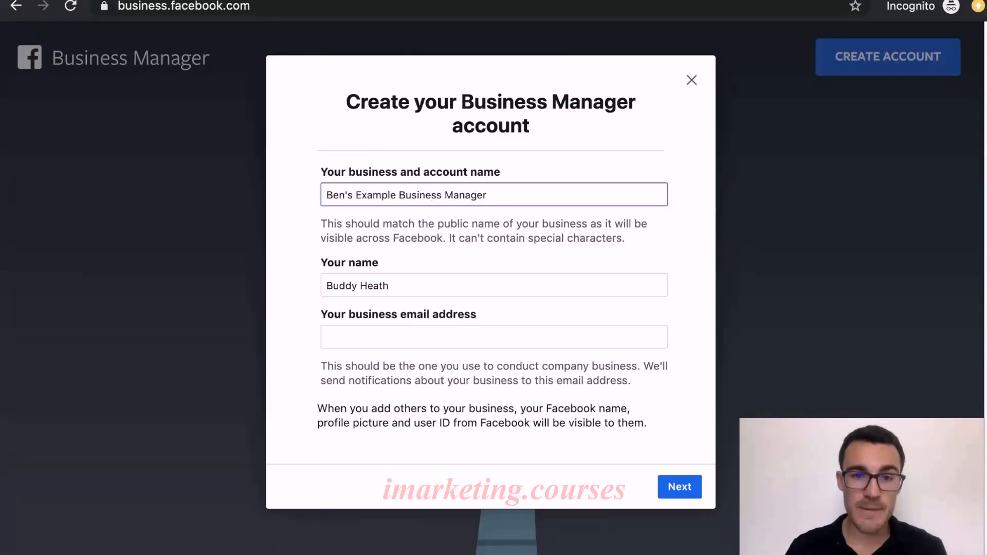
Enter the business email address and continue to the business details form
left_click(438, 285)
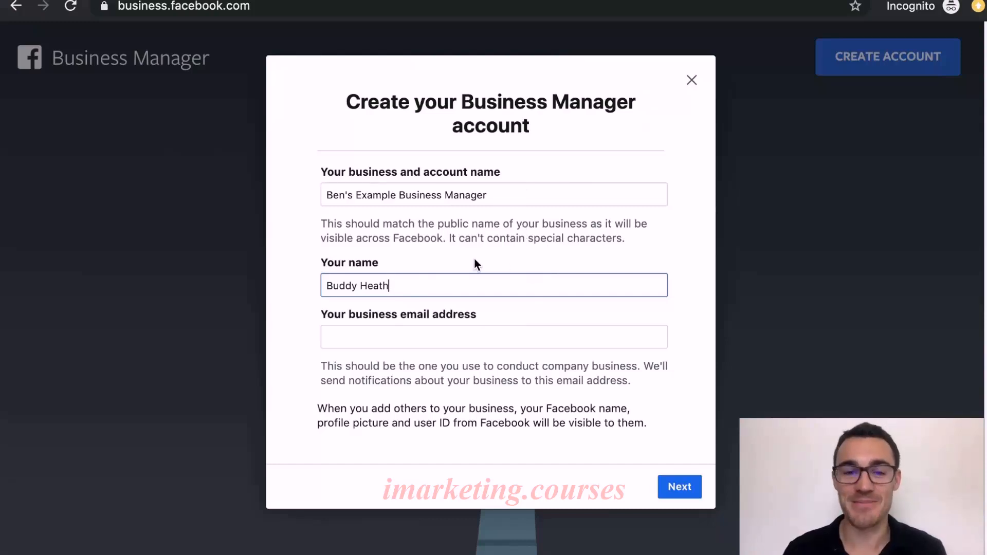
left_click(417, 341)
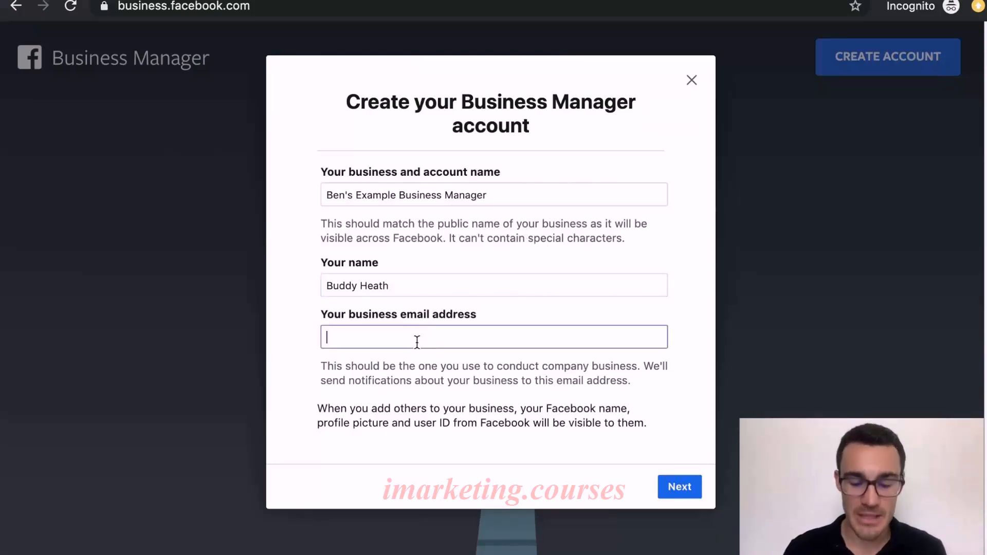
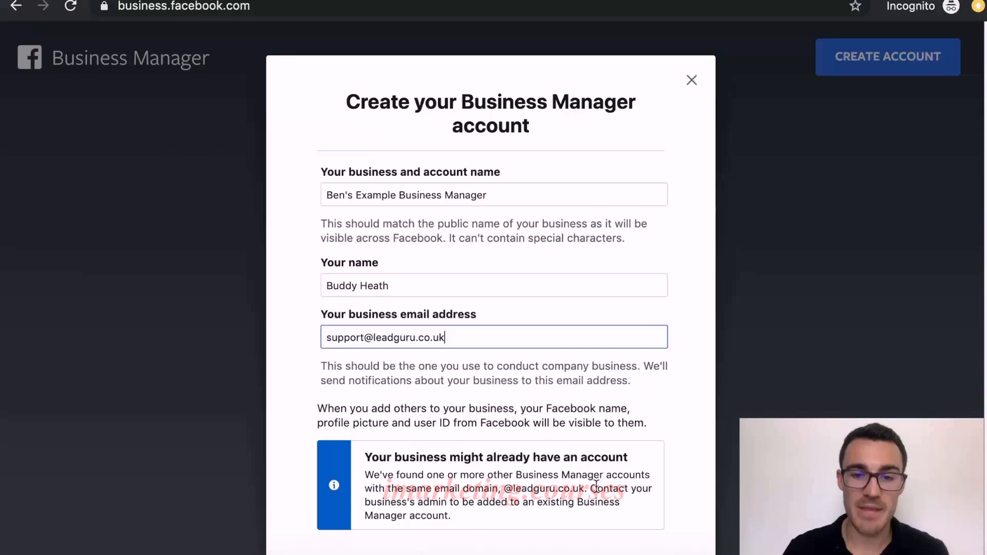
scroll(621, 487, "down", 1)
scroll(620, 486, "down", 2)
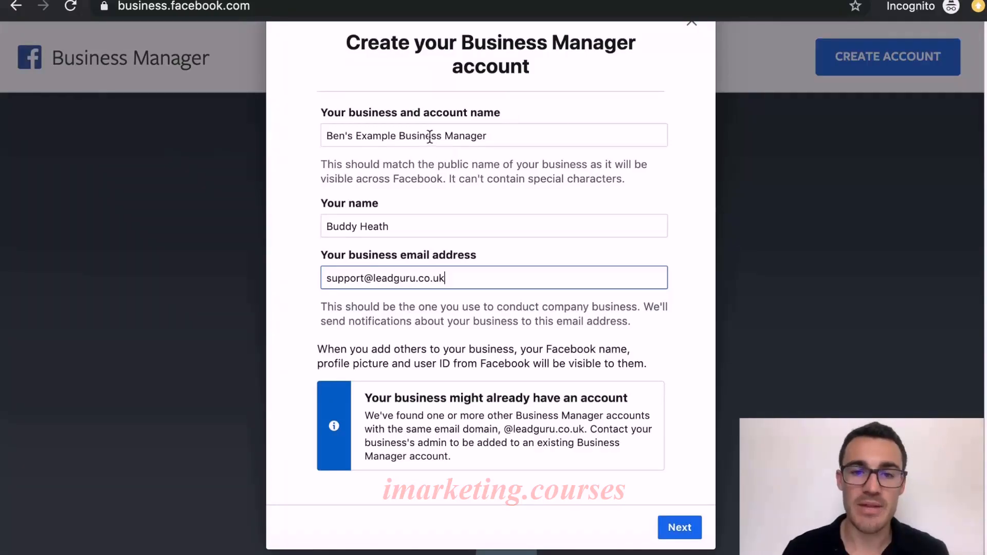
left_click(678, 526)
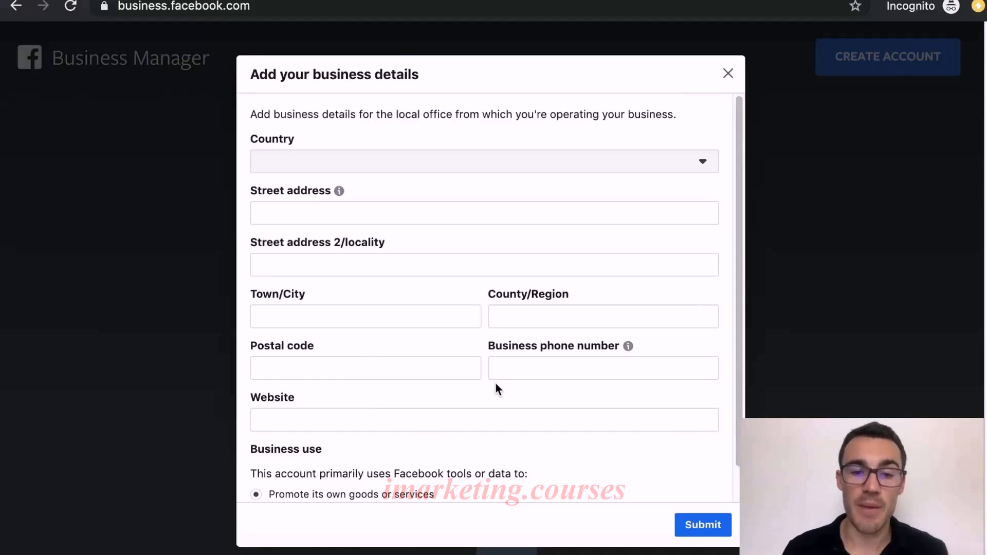
Finish the business details form and dismiss the account-created confirmation
scroll(500, 388, "down", 2)
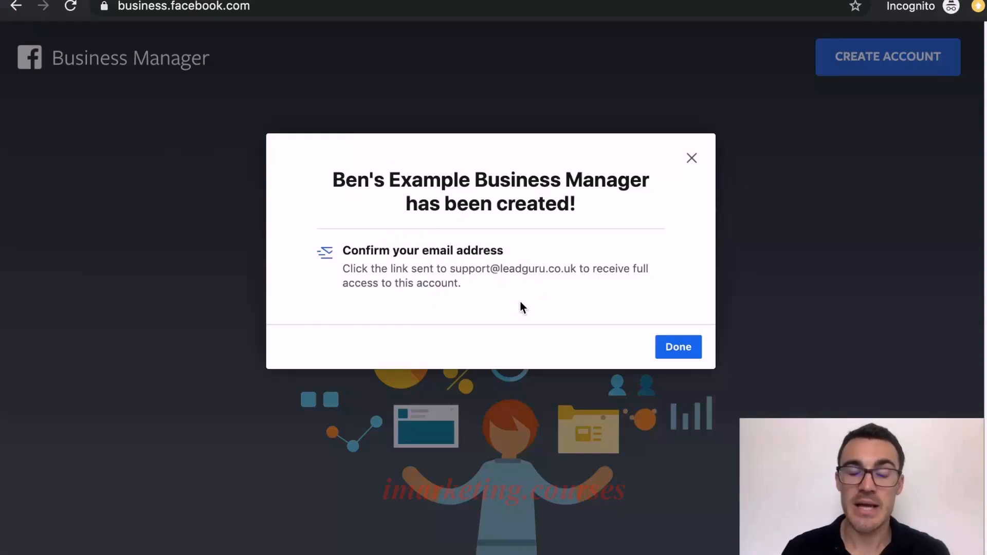
left_click(674, 346)
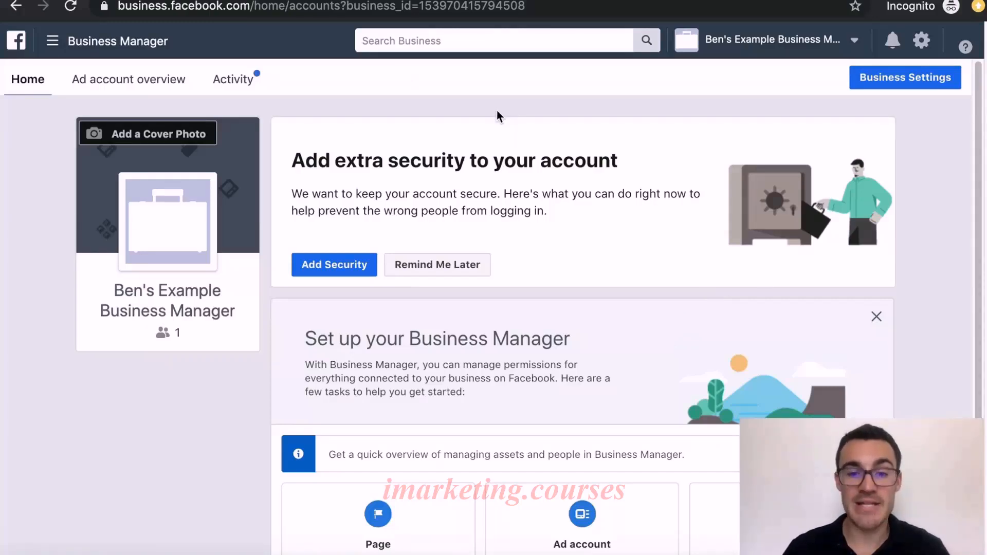
Explore the options for adding your own Page or requesting access to someone else's Page
scroll(547, 165, "down", 5)
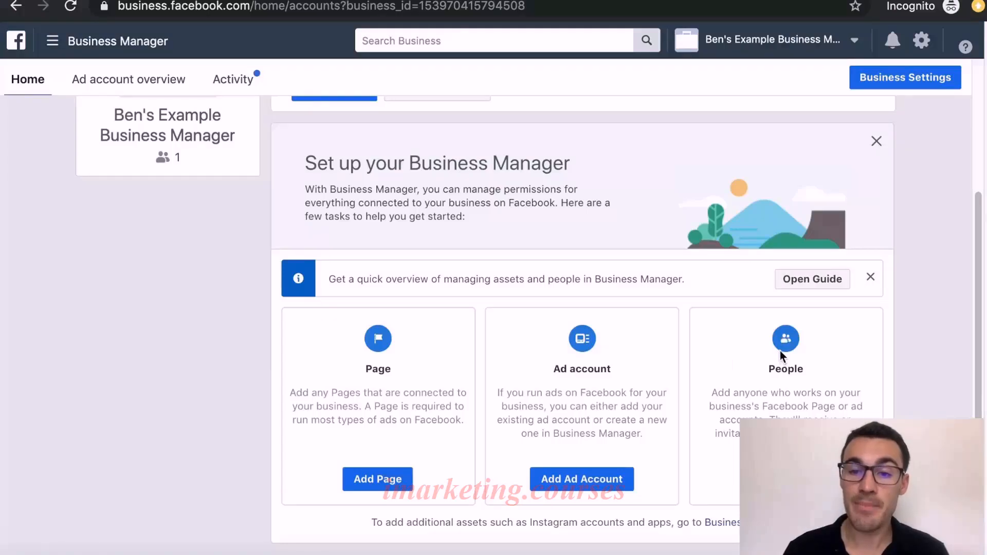
left_click(376, 473)
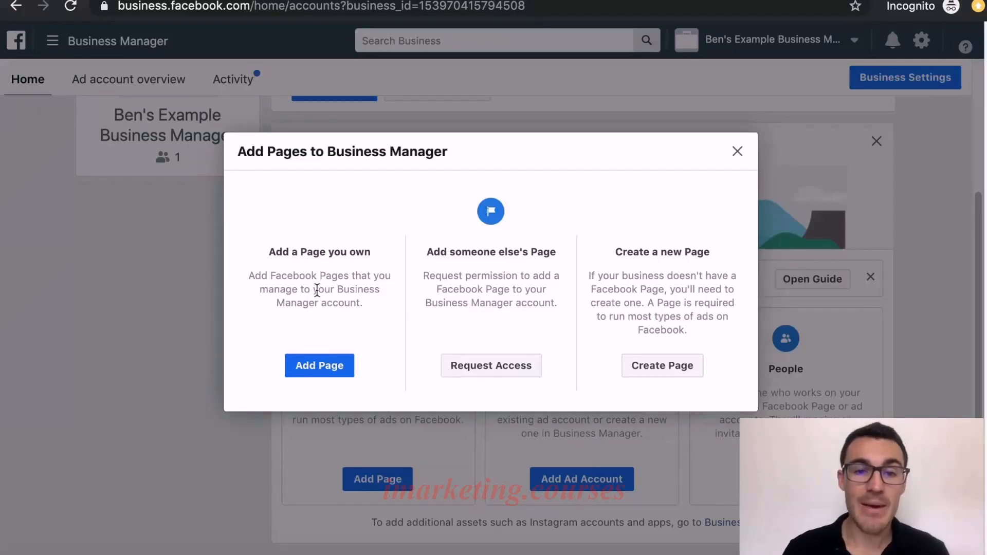
left_click(328, 378)
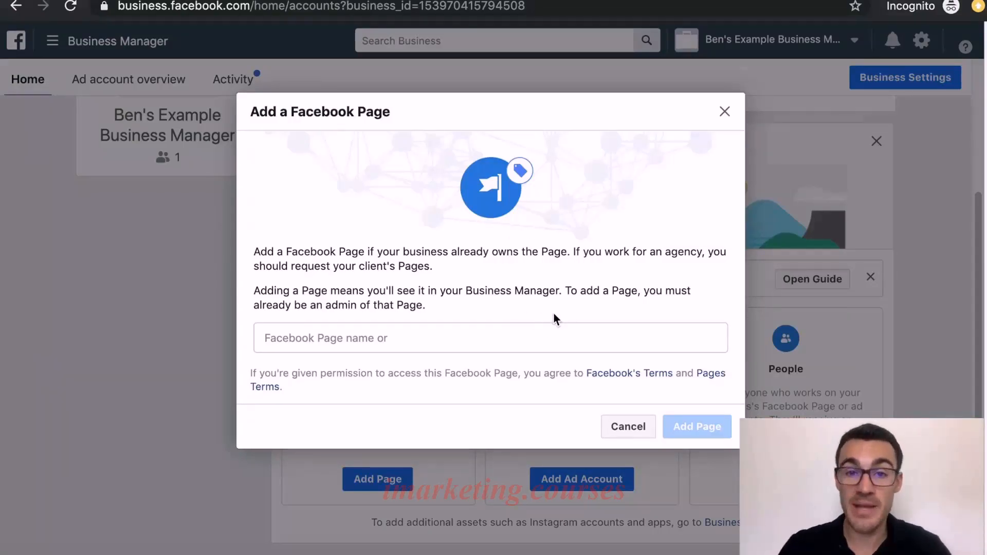
left_click(631, 429)
left_click(392, 484)
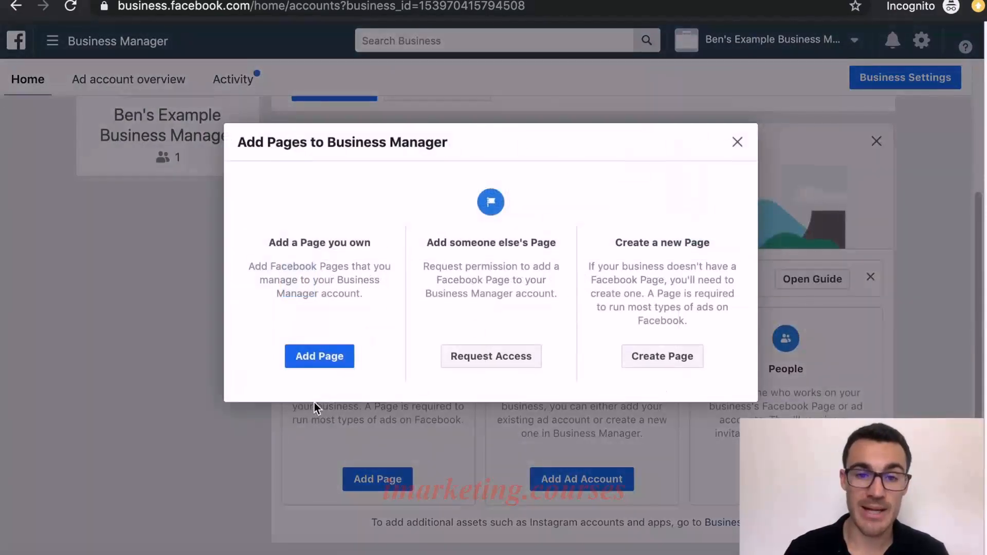
left_click(506, 357)
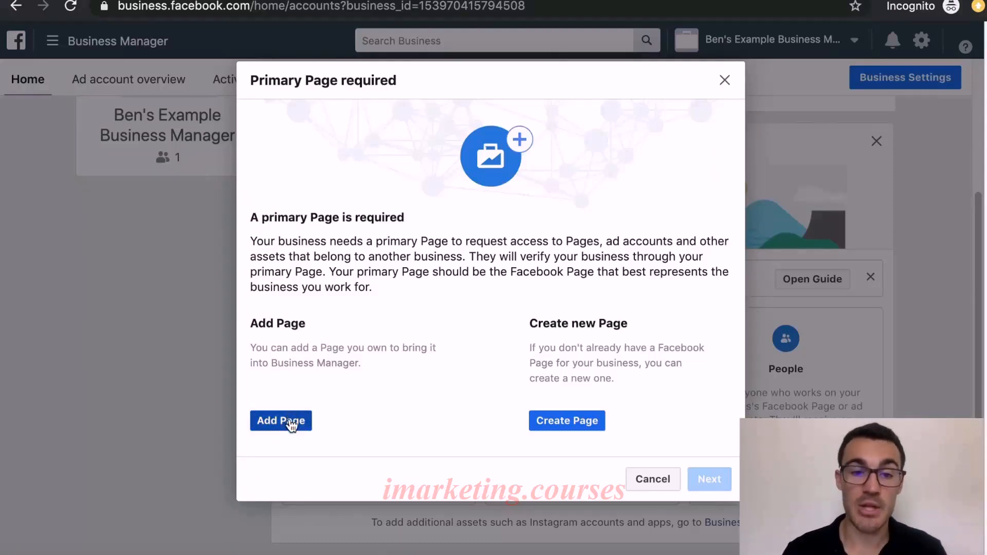
left_click(286, 421)
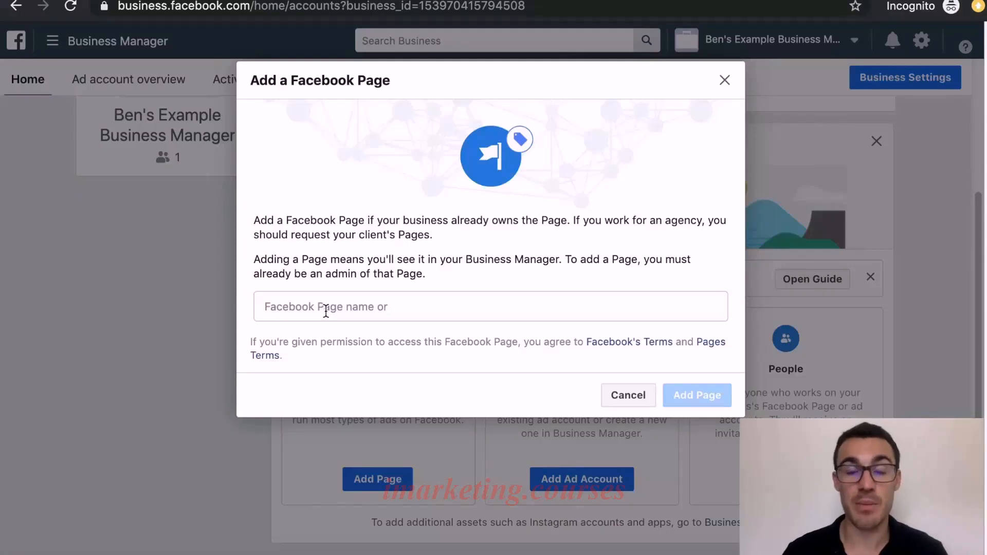
left_click(724, 81)
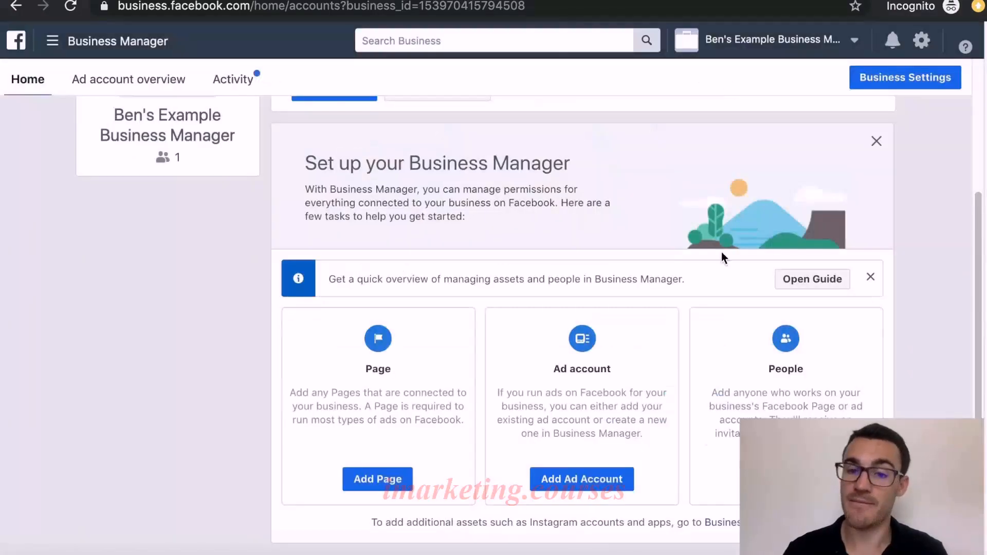
Start creating a new Page in the Local Business or Place category
left_click(388, 481)
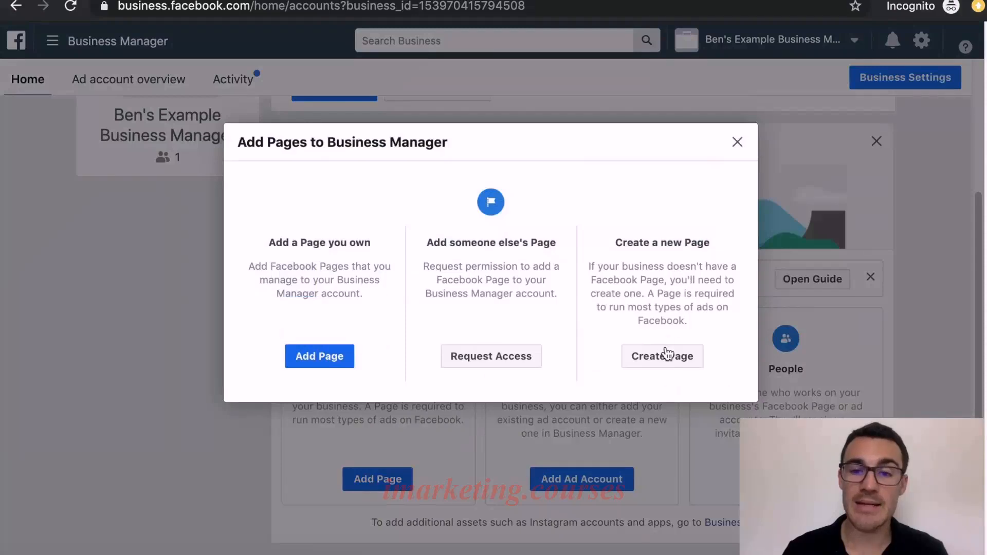
left_click(665, 355)
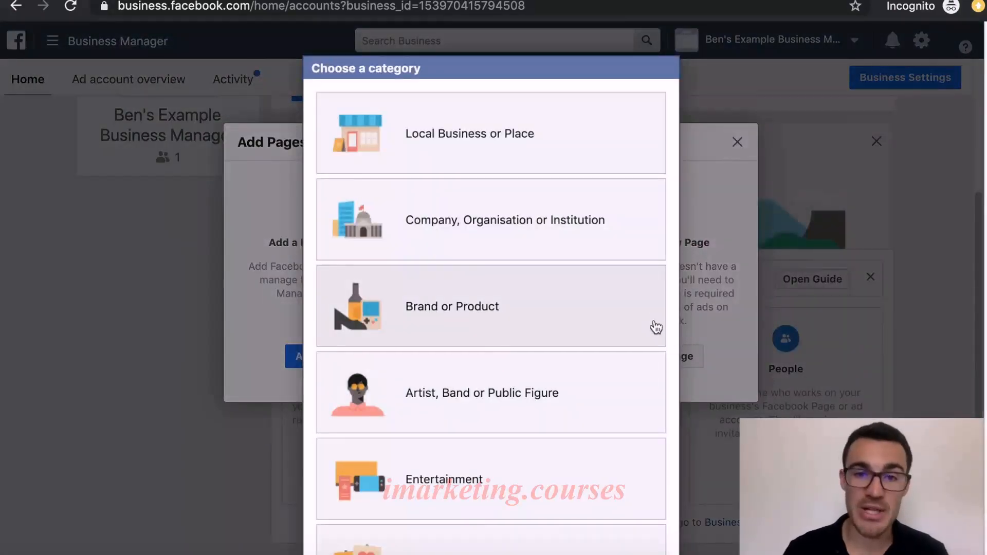
left_click(488, 160)
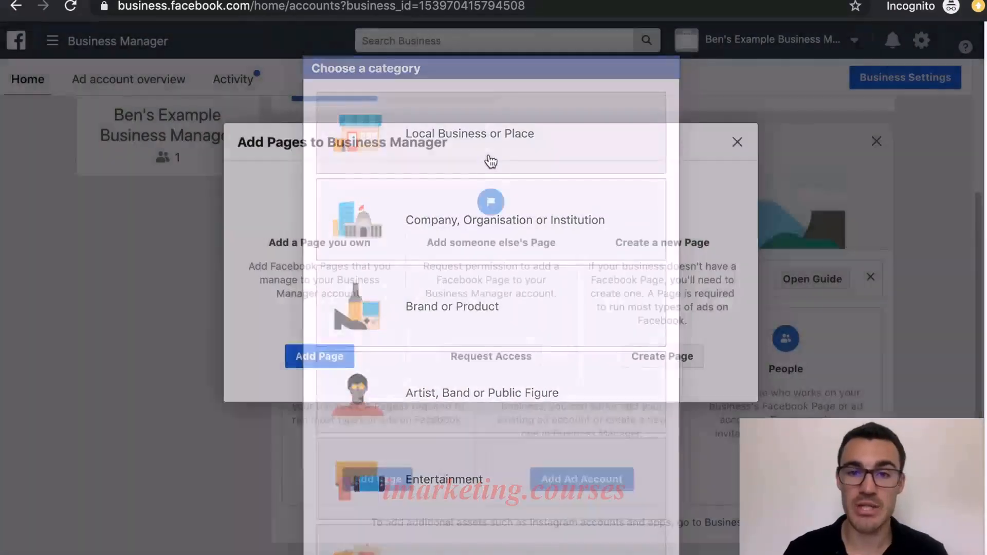
left_click(505, 175)
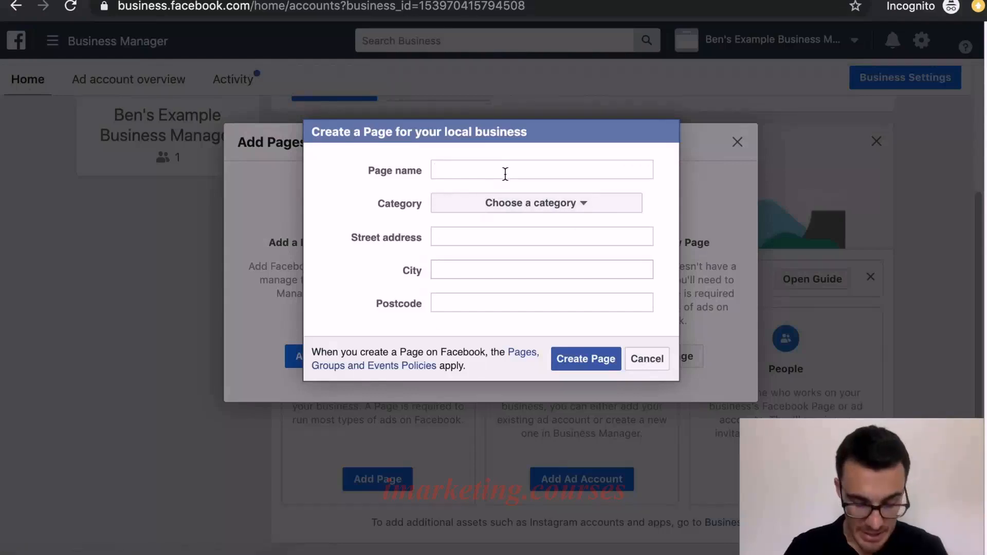
Name the Page "Ben's Example Page", choose the Advertising/marketing category, and create it
type("Ben's Exa")
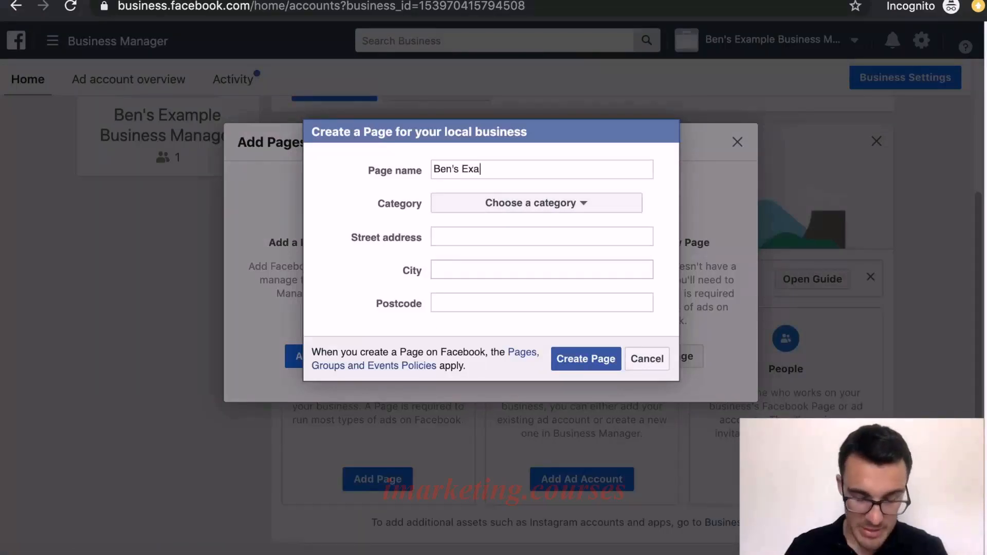
type("mple Page")
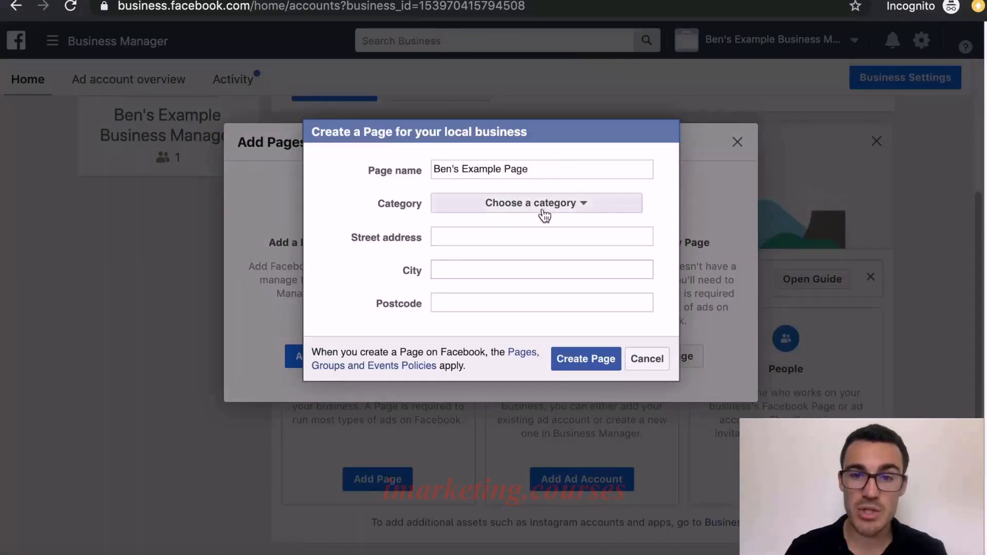
left_click(545, 214)
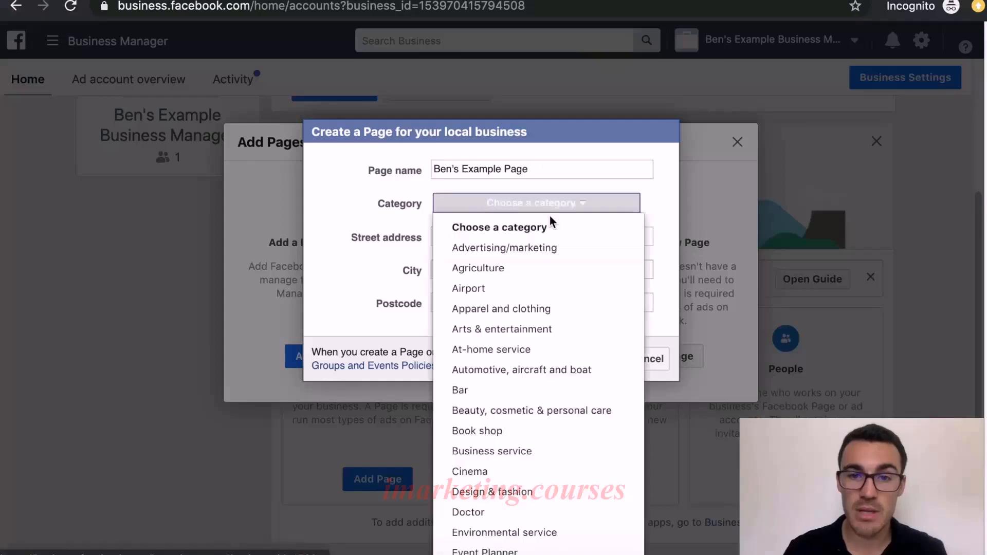
left_click(550, 251)
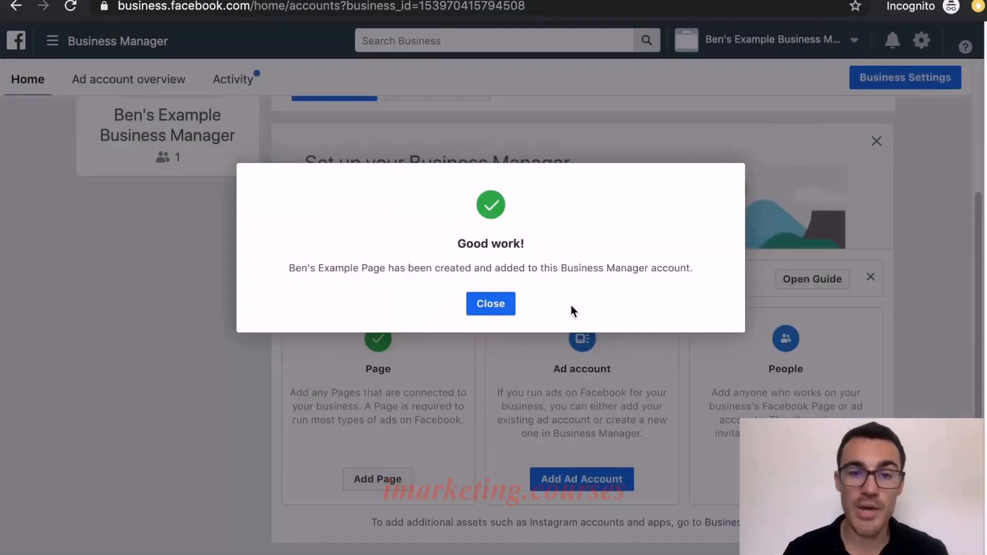
left_click(491, 304)
Examine the form for adding an existing ad account by its ad account ID
scroll(632, 333, "up", 1)
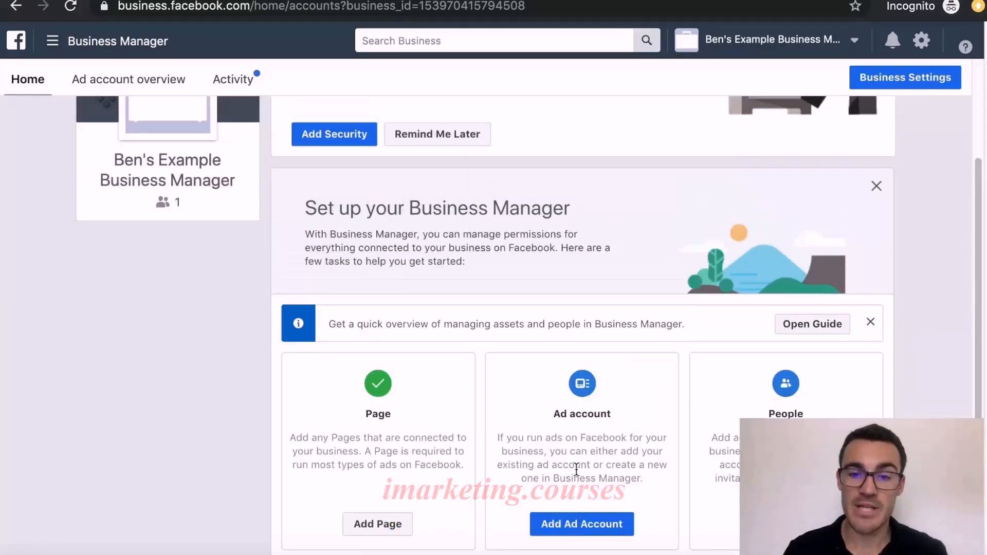
left_click(578, 522)
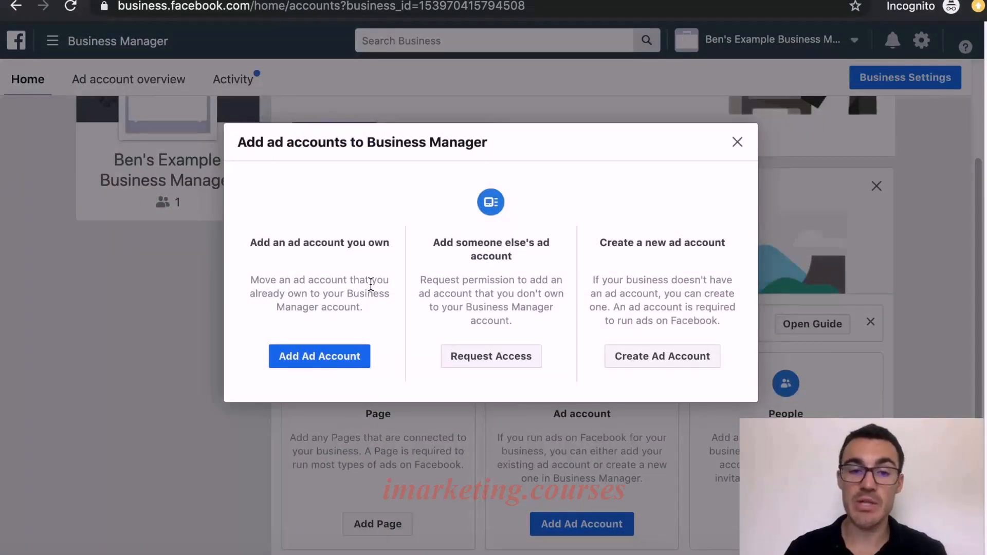
left_click(325, 357)
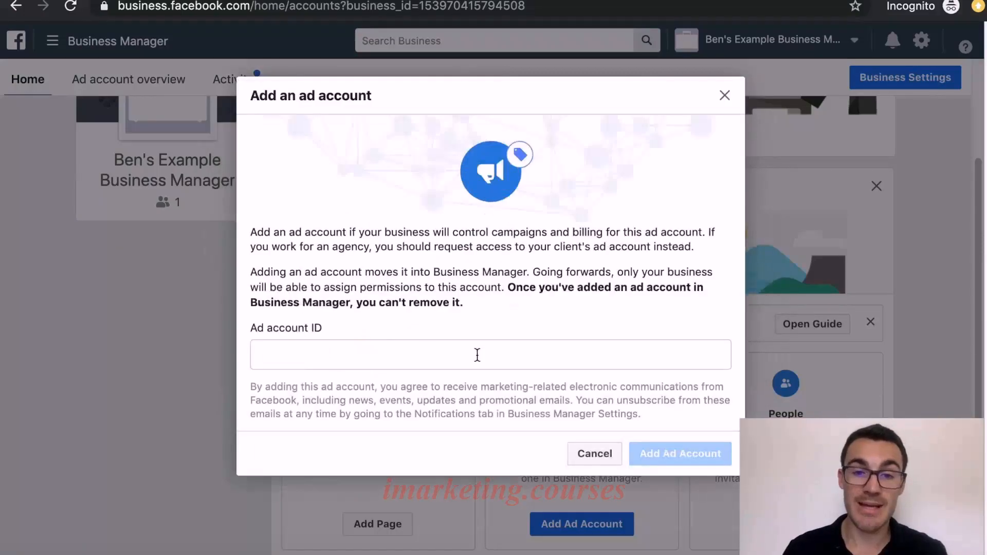
left_click(385, 345)
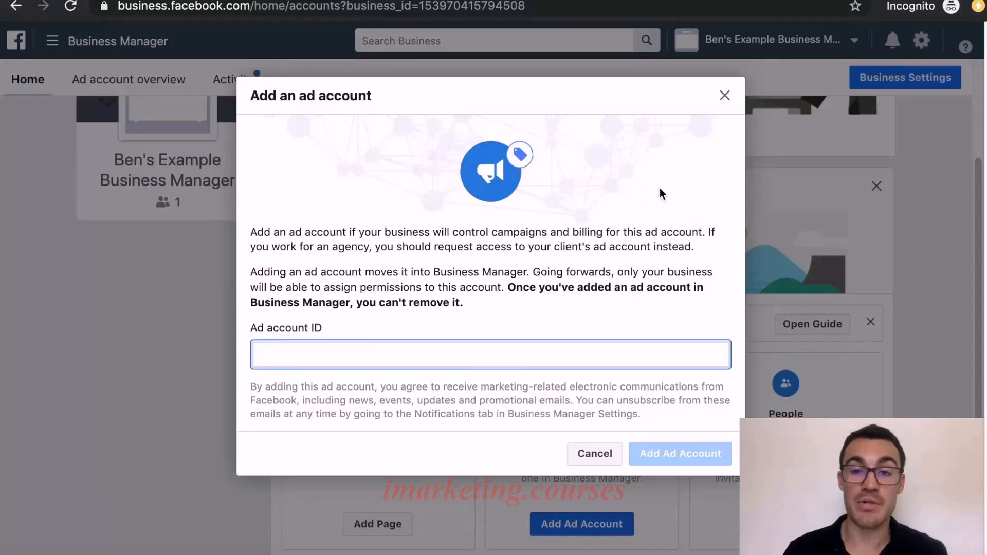
left_click(726, 96)
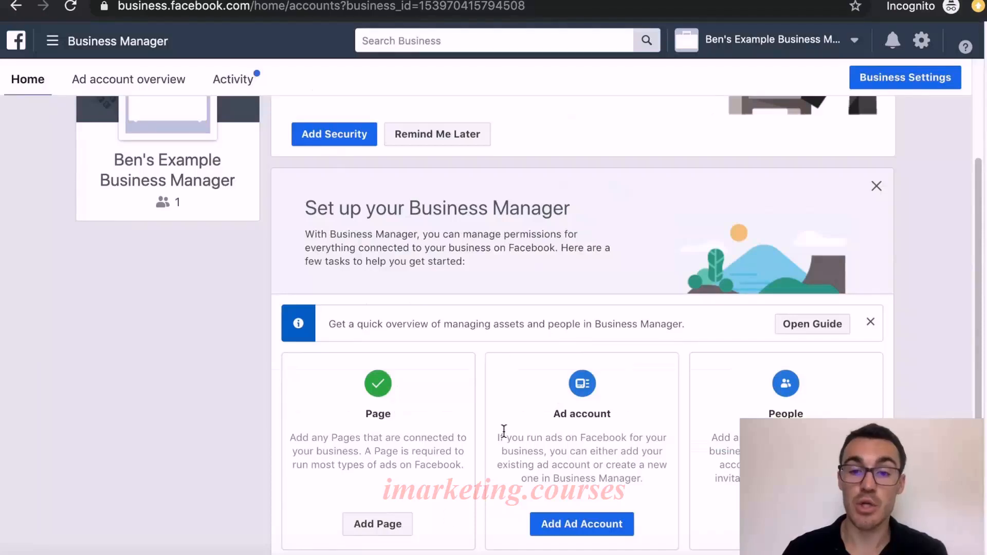
Start creating a new ad account in Business Manager and name it "Ben's Example Ad Account"
left_click(577, 523)
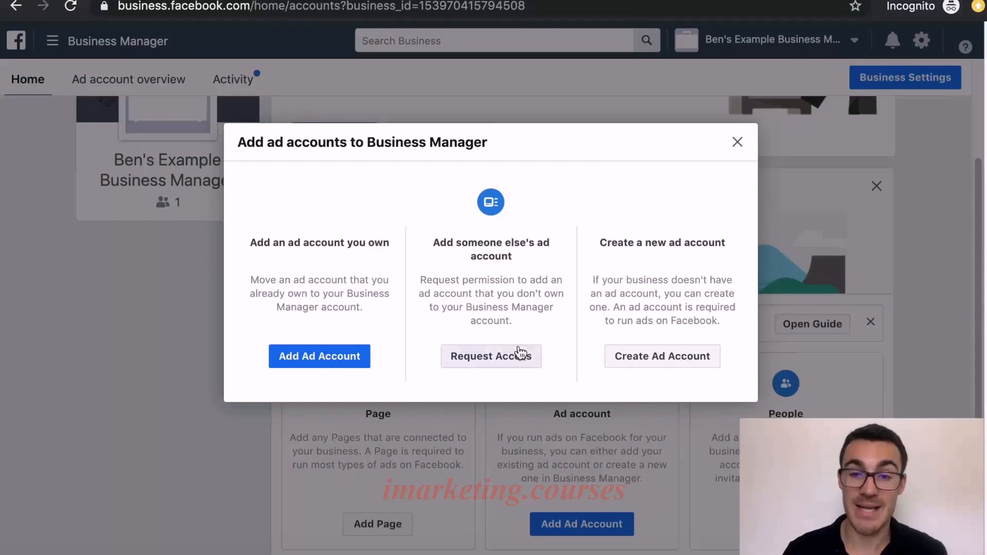
left_click(652, 359)
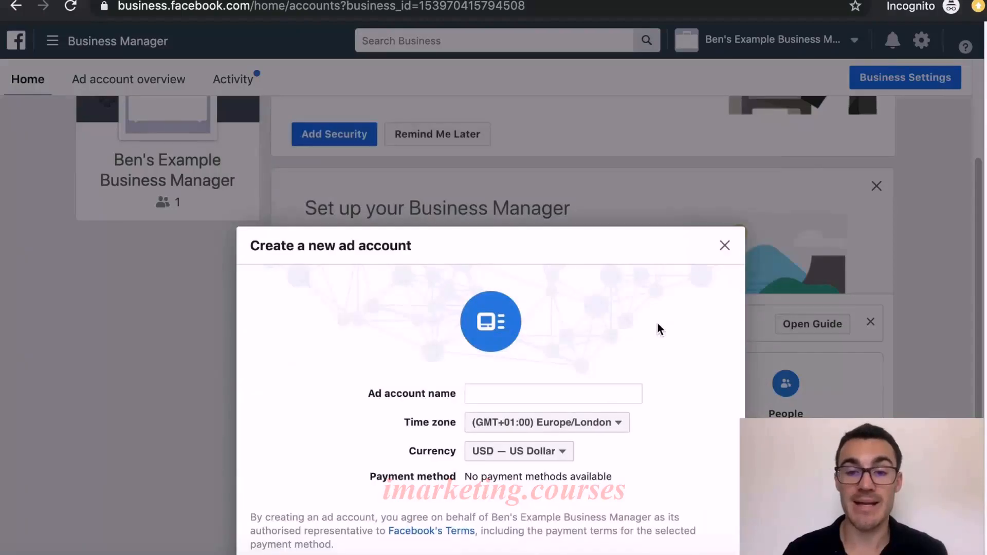
left_click(569, 389)
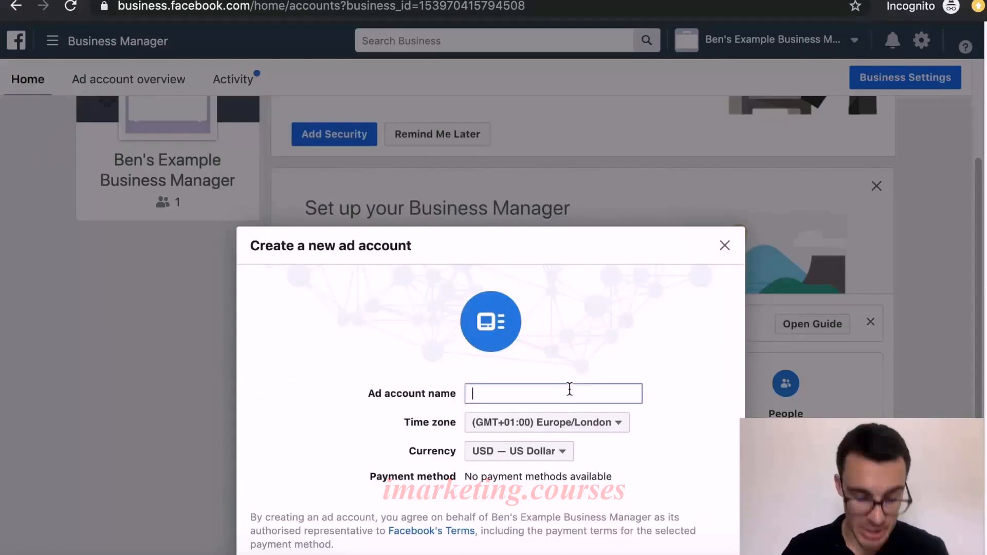
type("Ben's Exampl")
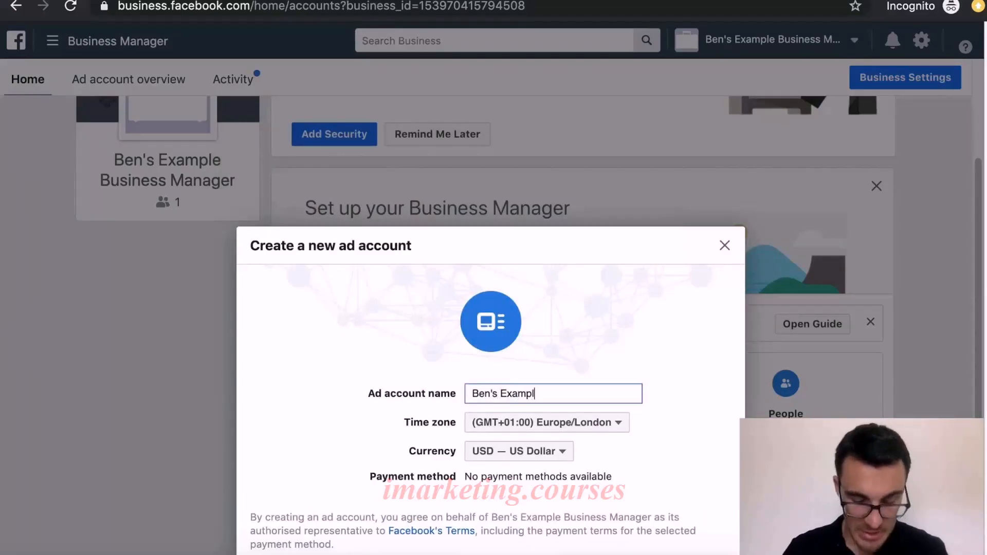
type("e Ad Account")
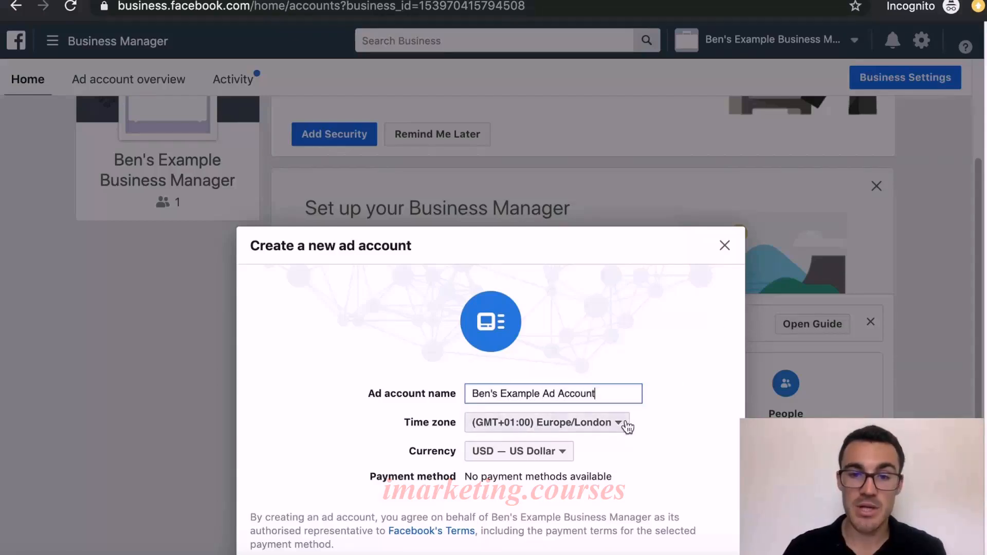
Set the new ad account's currency to GBP — British Pound Sterling
left_click(561, 454)
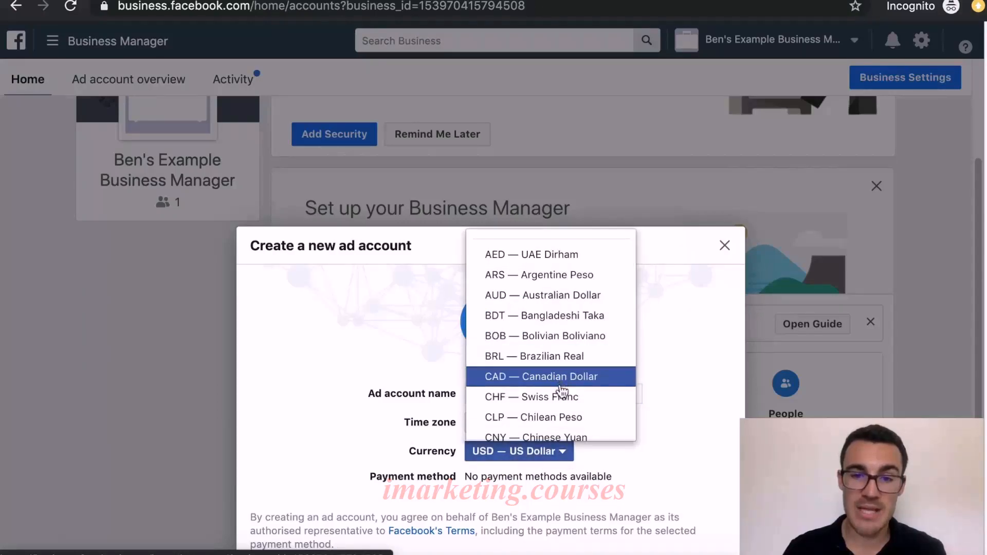
left_click(669, 397)
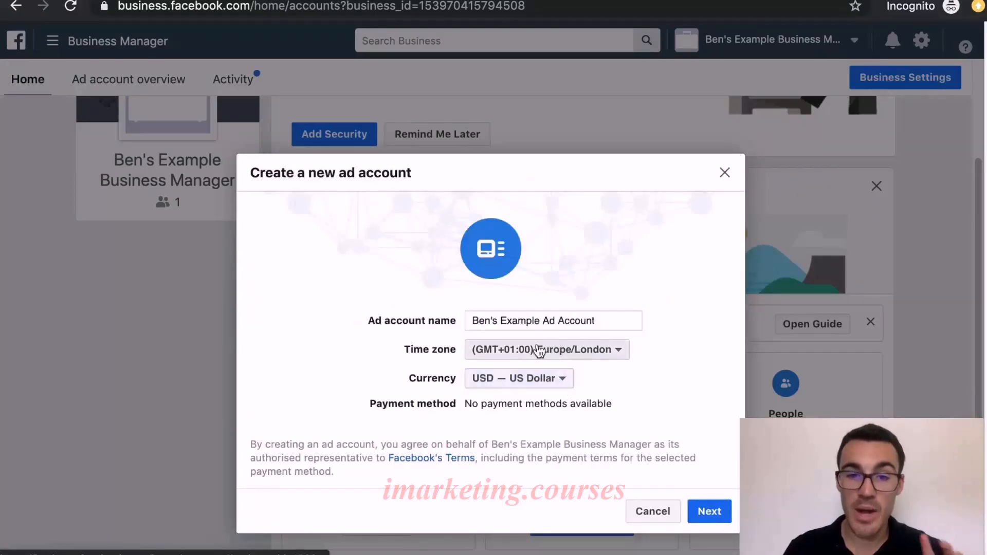
left_click(550, 386)
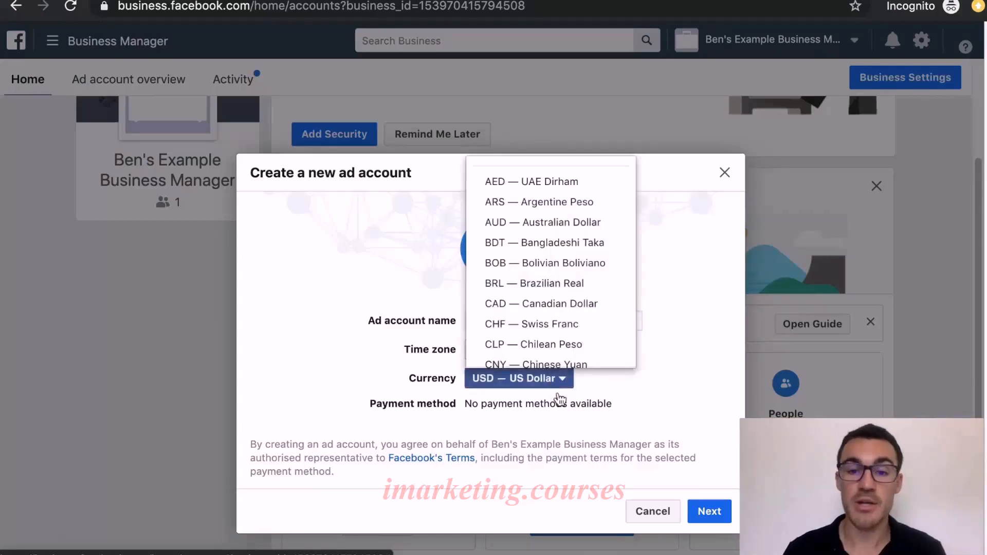
scroll(561, 278, "down", 5)
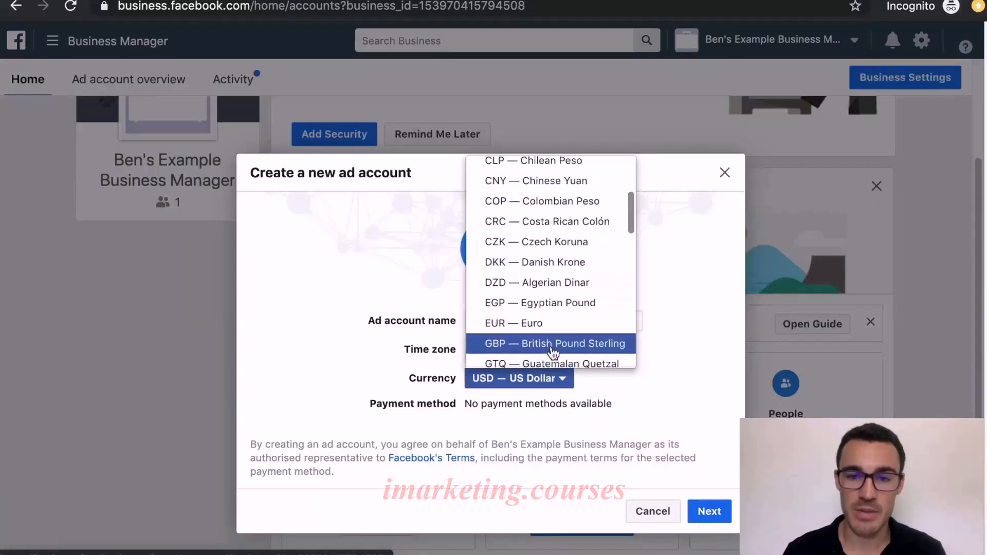
left_click(556, 347)
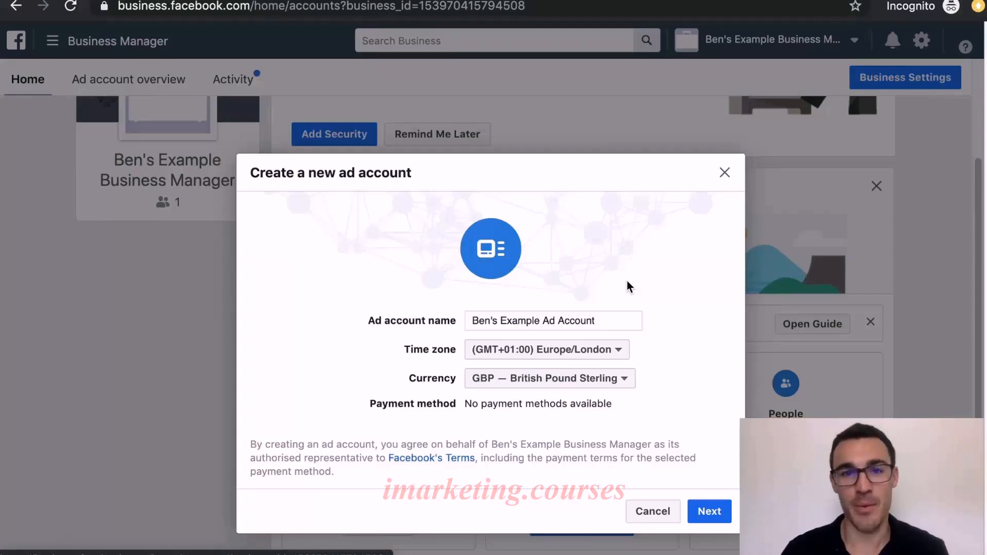
Proceed, specify the ad account will be used for your own business, and create it
left_click(708, 514)
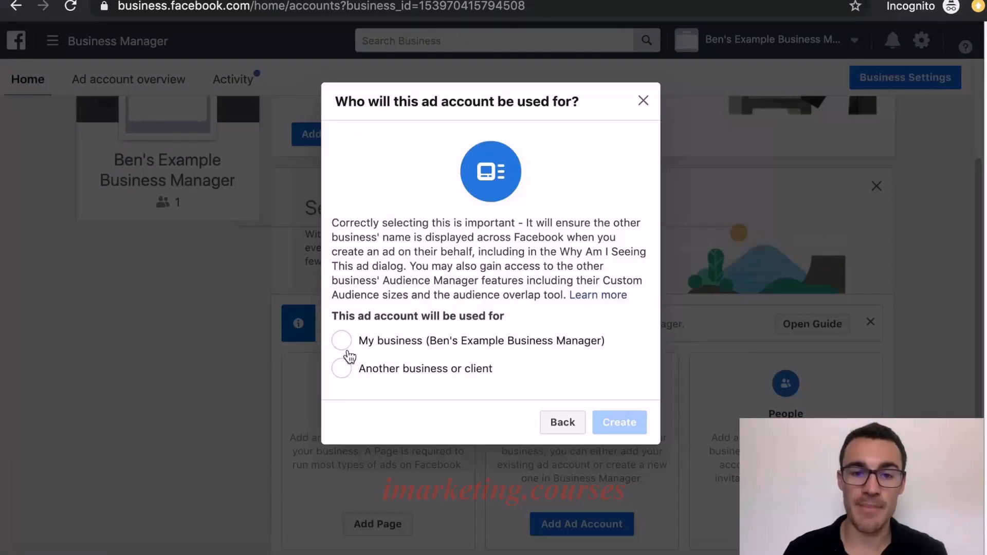
left_click(346, 346)
left_click(600, 432)
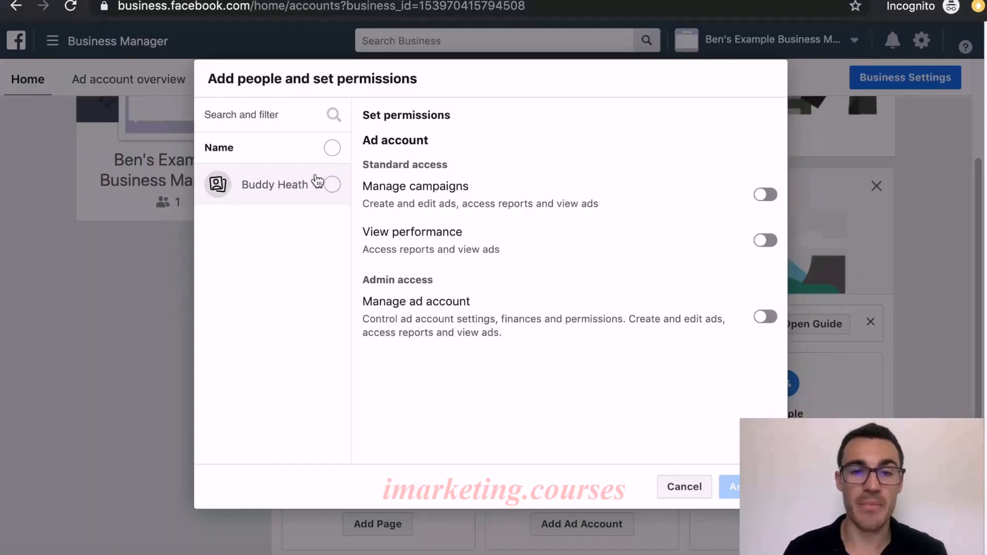
Assign the listed person to the ad account with Manage ad account admin access and close the confirmation
left_click(331, 184)
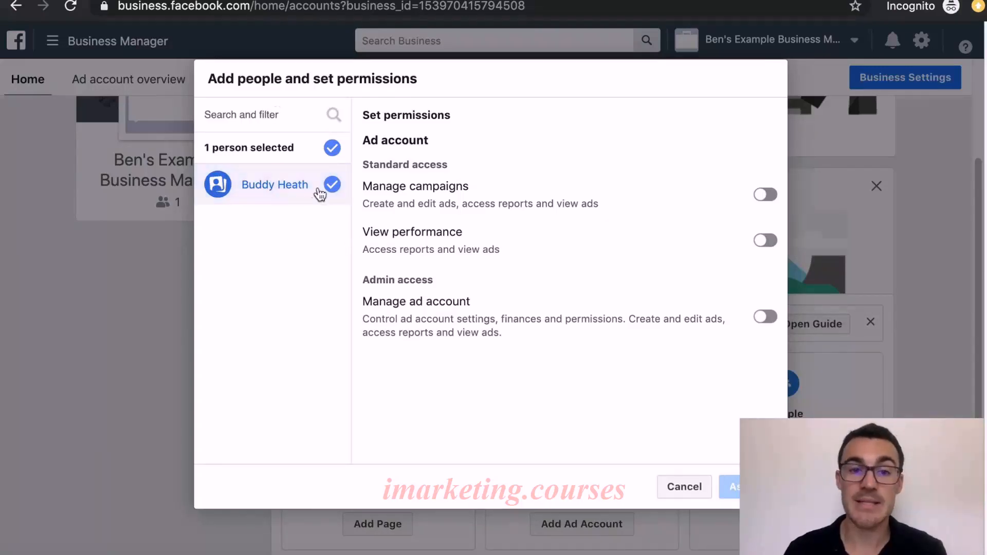
left_click(766, 194)
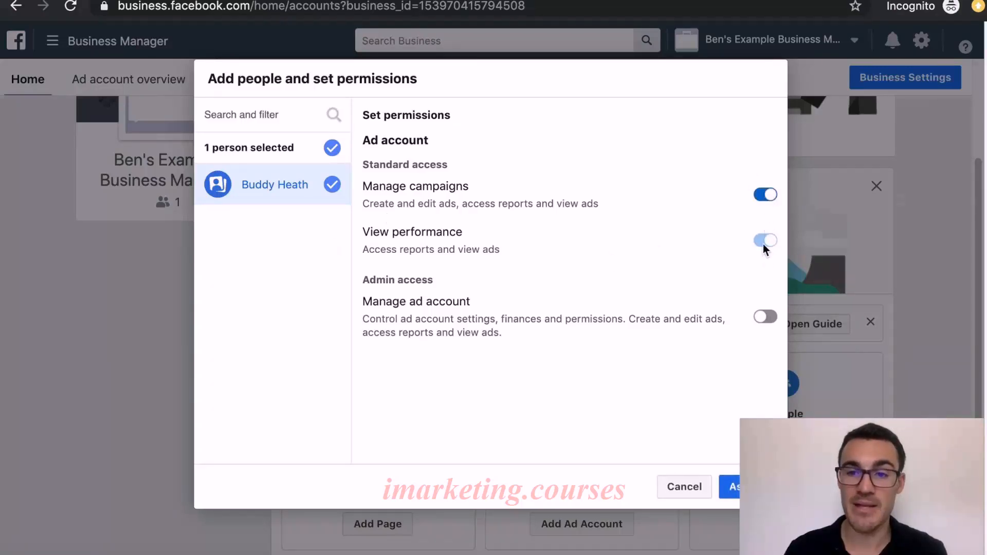
left_click(766, 194)
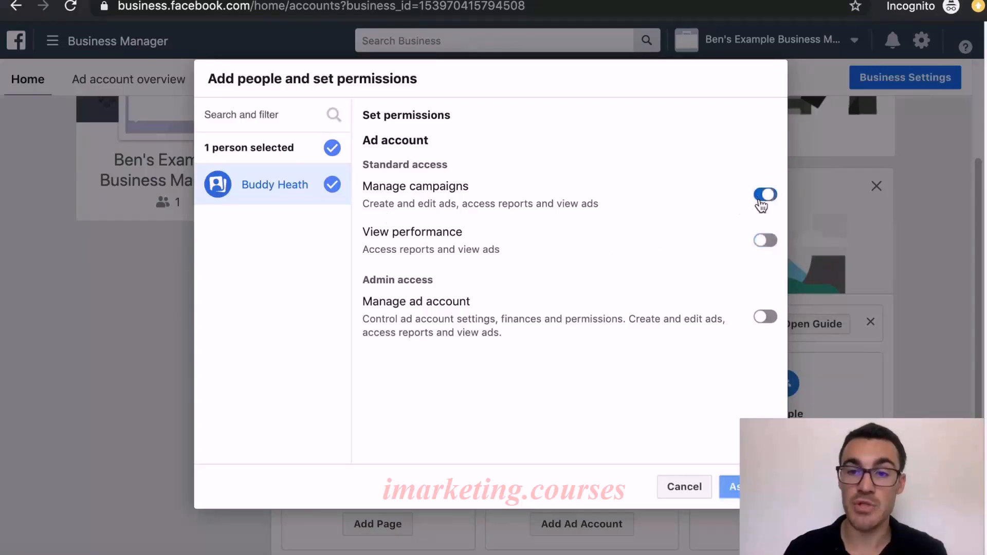
left_click(765, 241)
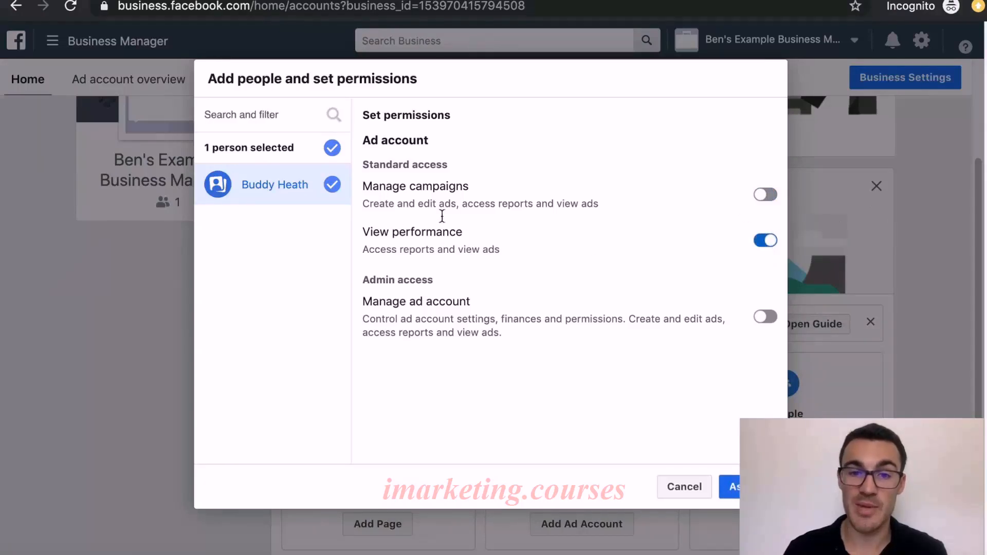
left_click(766, 194)
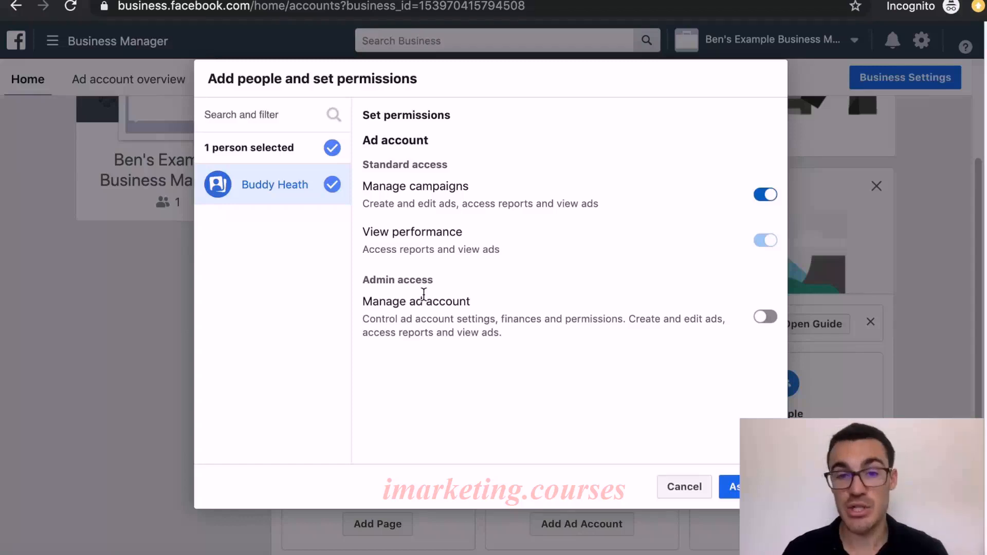
left_click(765, 317)
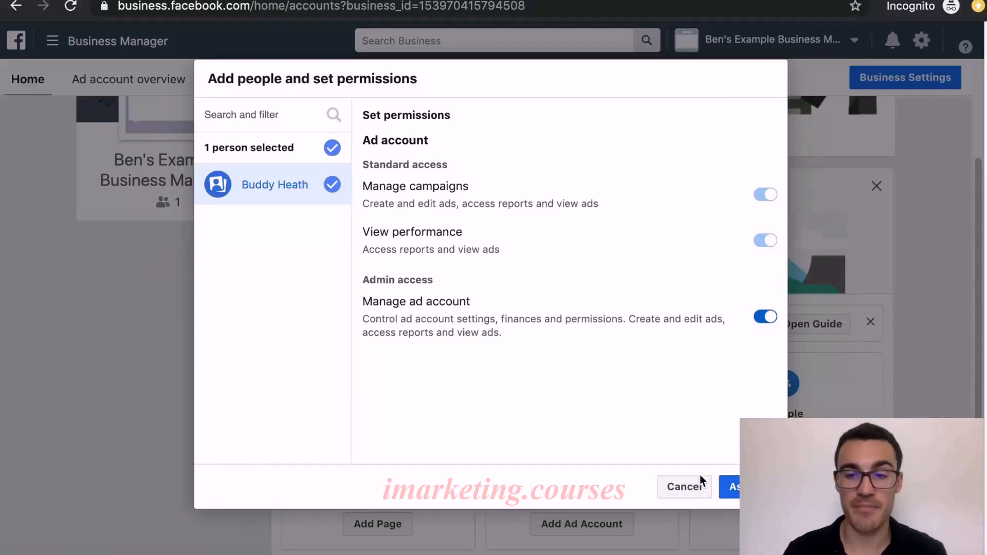
left_click(733, 491)
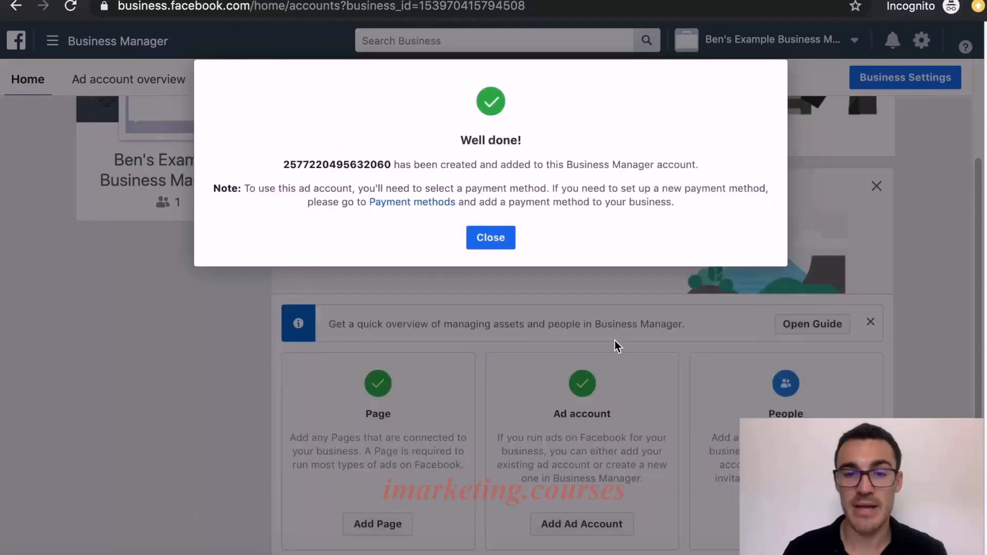
left_click(491, 237)
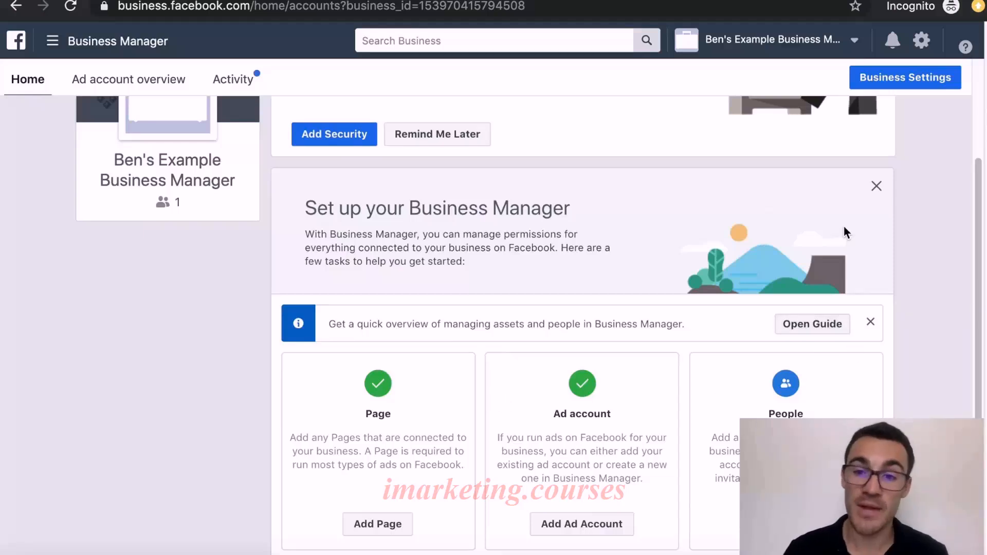
Open Business Settings and review the business's ad accounts and Pages
left_click(915, 79)
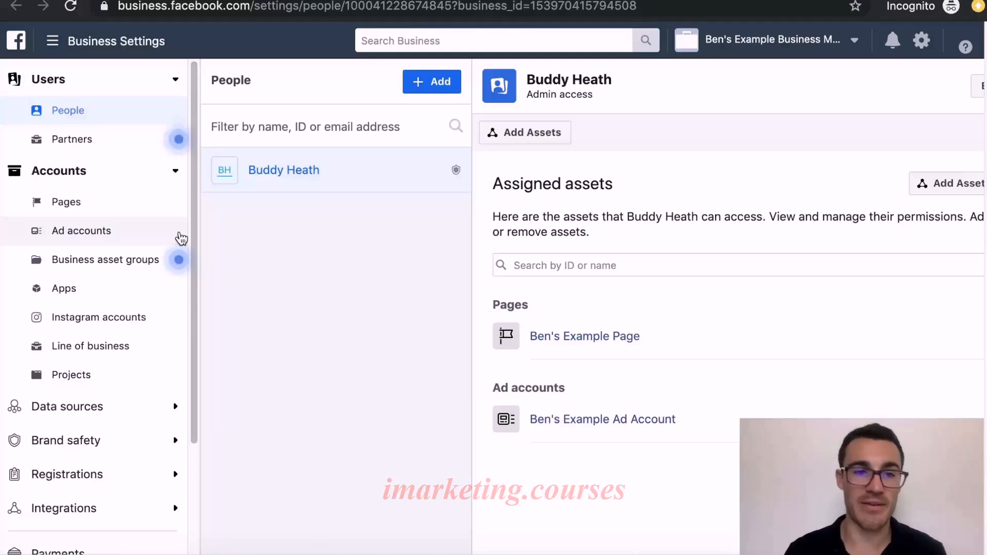
left_click(130, 237)
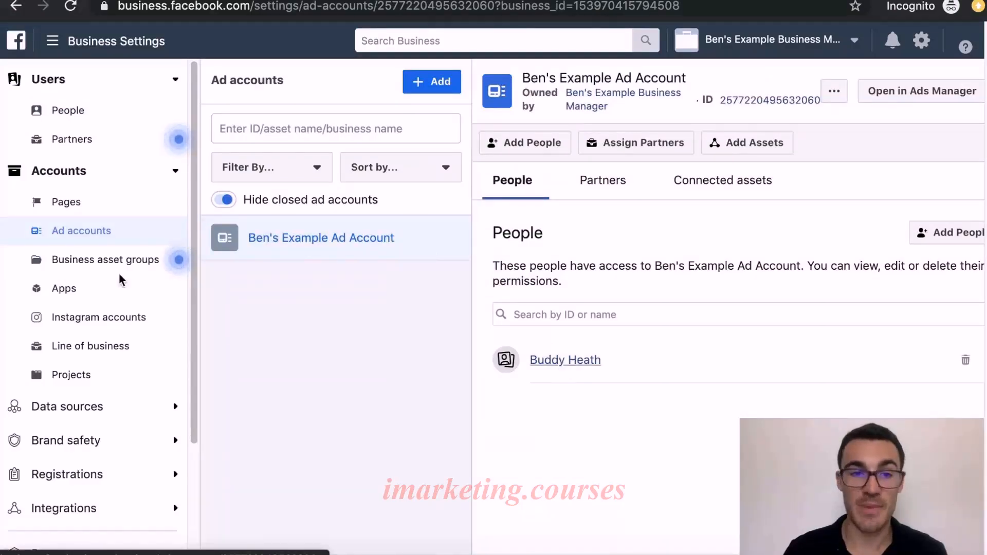
left_click(91, 204)
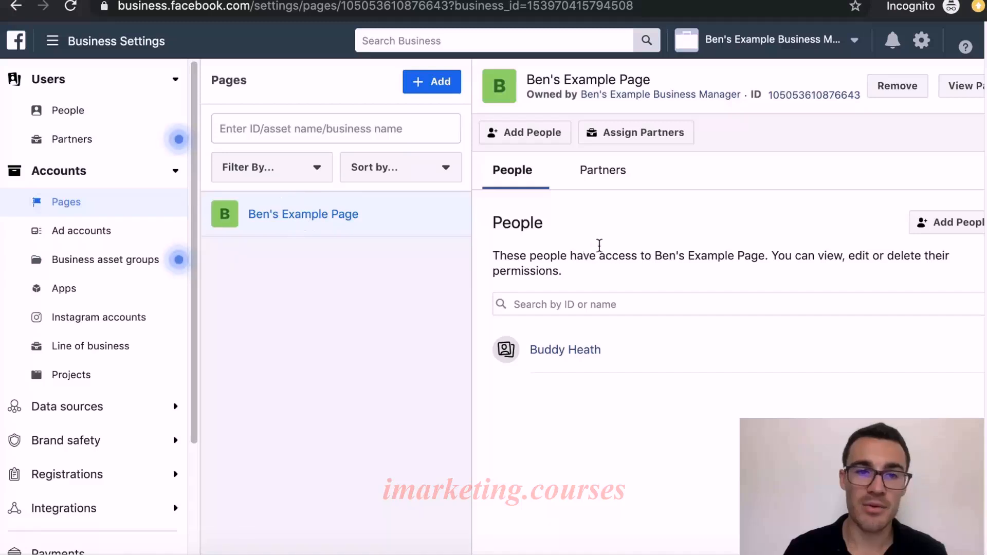
Add the listed person to Ben's Example Page with Manage Page, Manage jobs and View earnings insights access
left_click(511, 132)
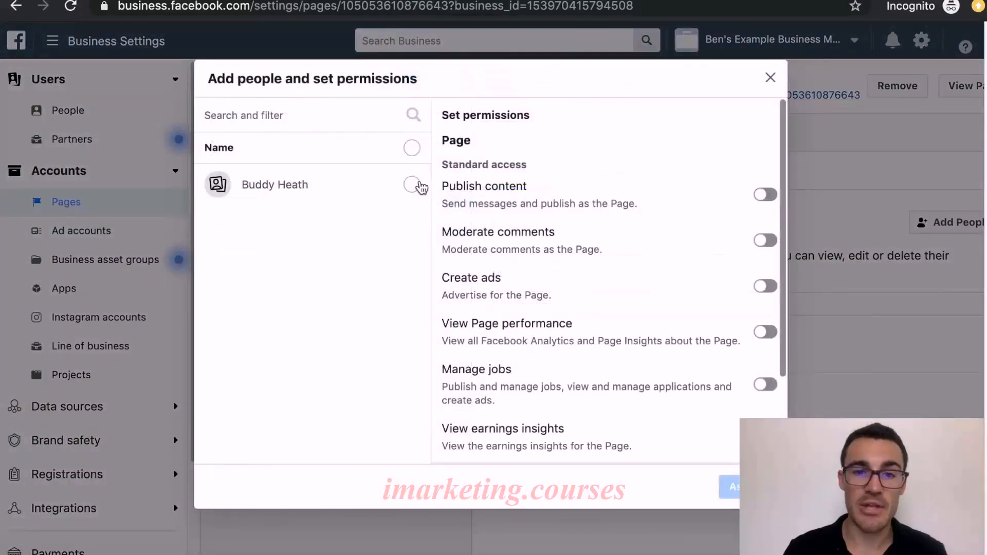
left_click(412, 185)
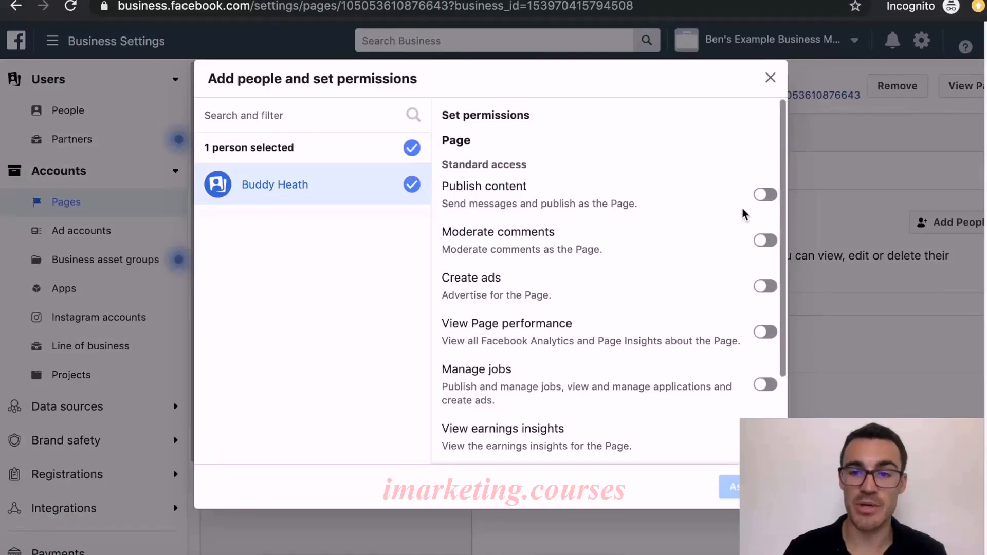
scroll(755, 241, "down", 3)
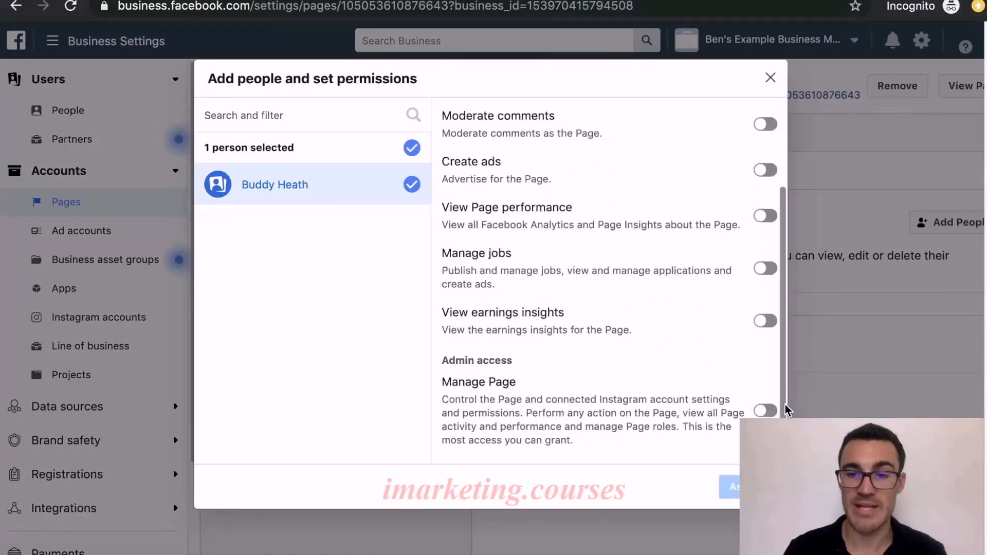
left_click(772, 411)
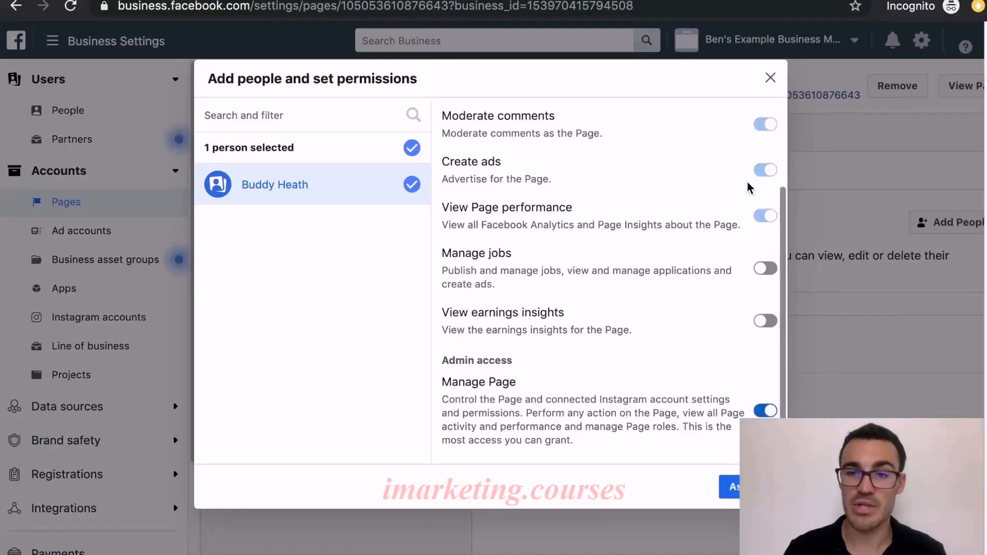
left_click(766, 321)
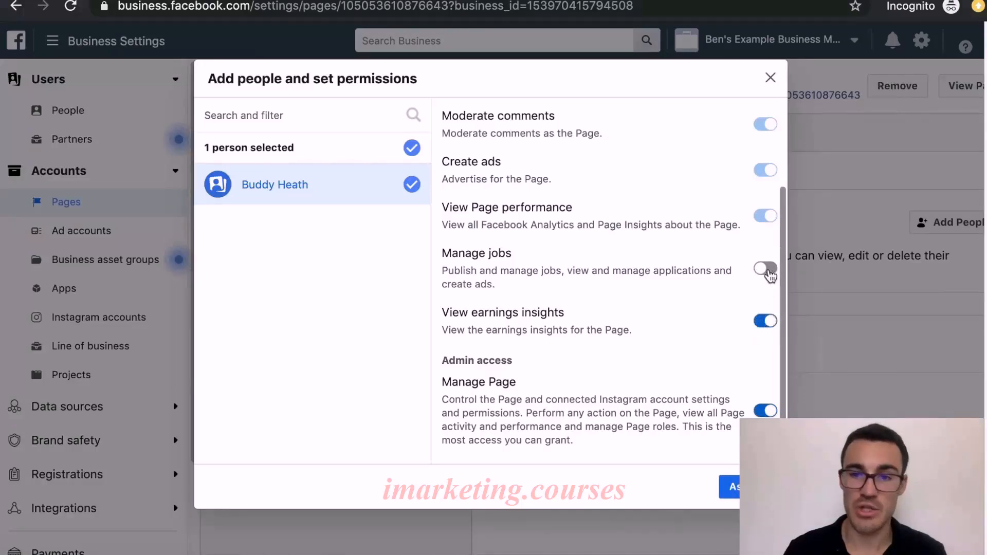
left_click(767, 269)
scroll(752, 297, "up", 3)
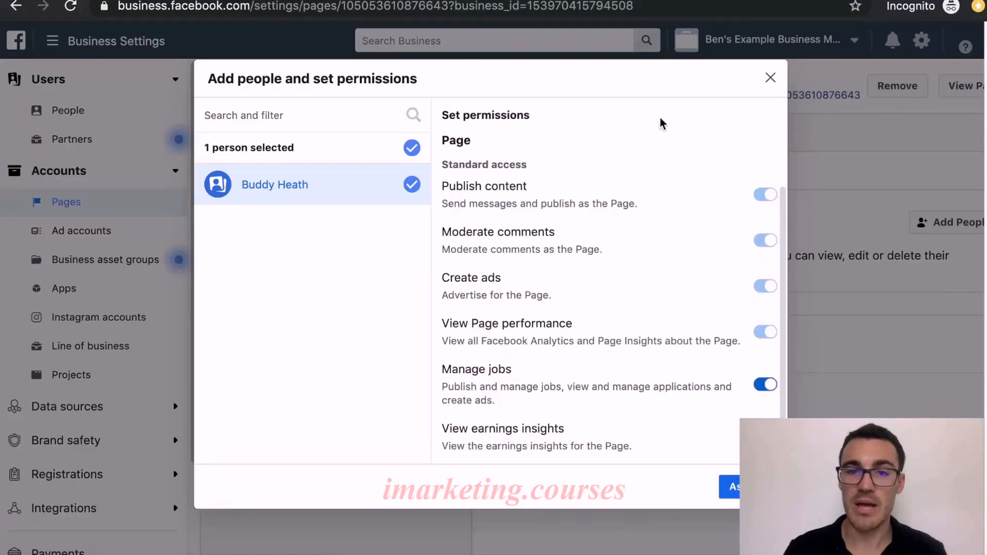
scroll(733, 326, "down", 2)
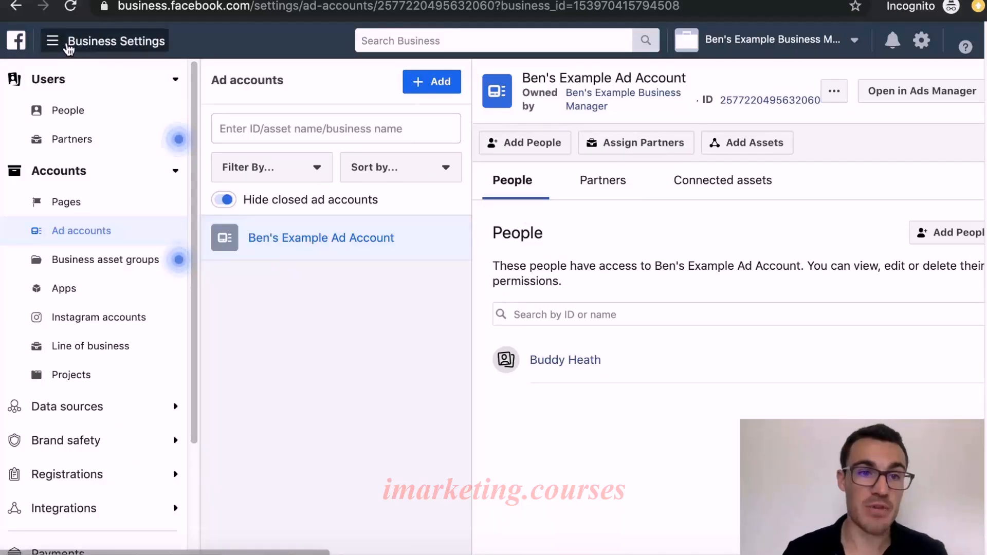
Open the ad account's billing and then its Payment Settings
left_click(66, 45)
left_click(39, 134)
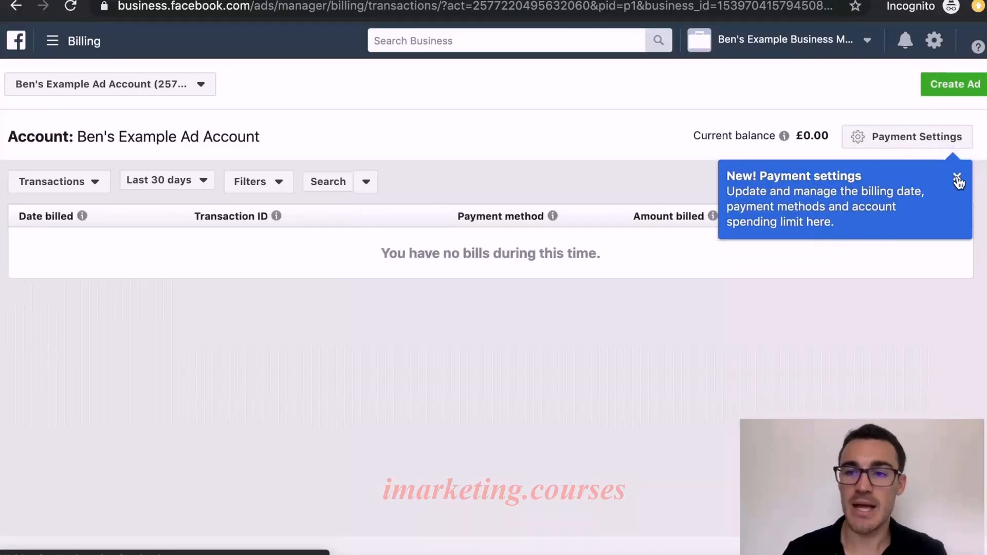
left_click(969, 165)
left_click(893, 138)
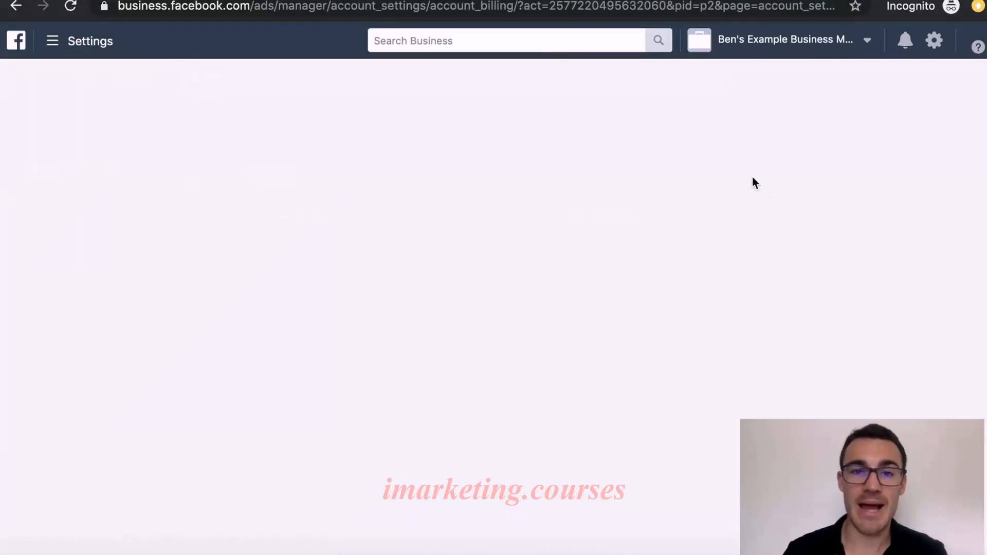